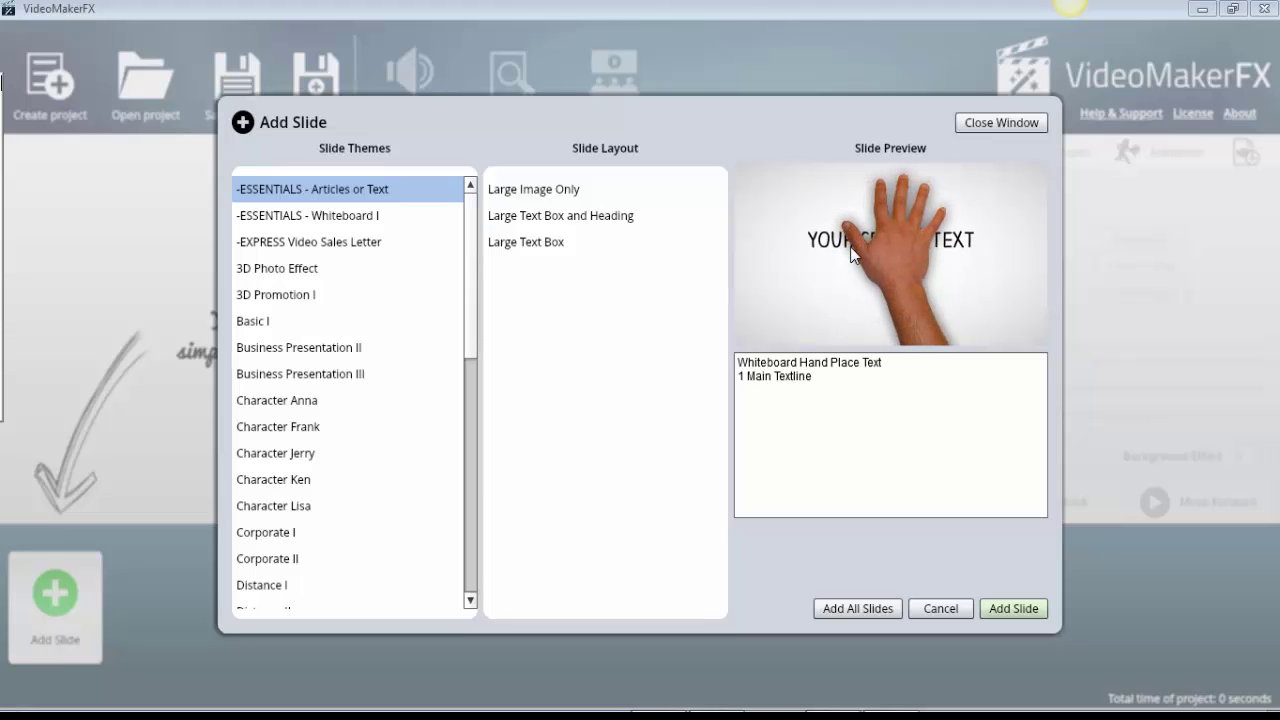
# - Preview the Large Image Only, Large Text Box and Heading, and Large Text Box layouts of the Articles or Text theme
pyautogui.click(518, 191)
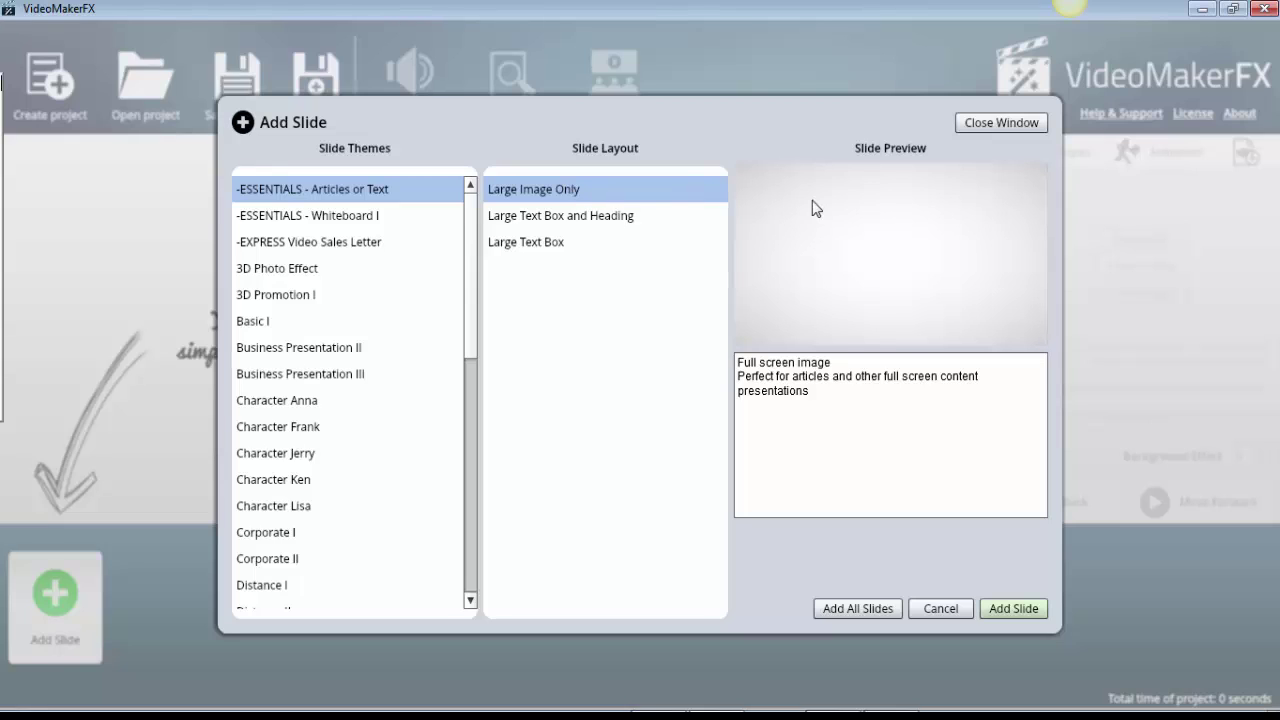
pyautogui.click(559, 224)
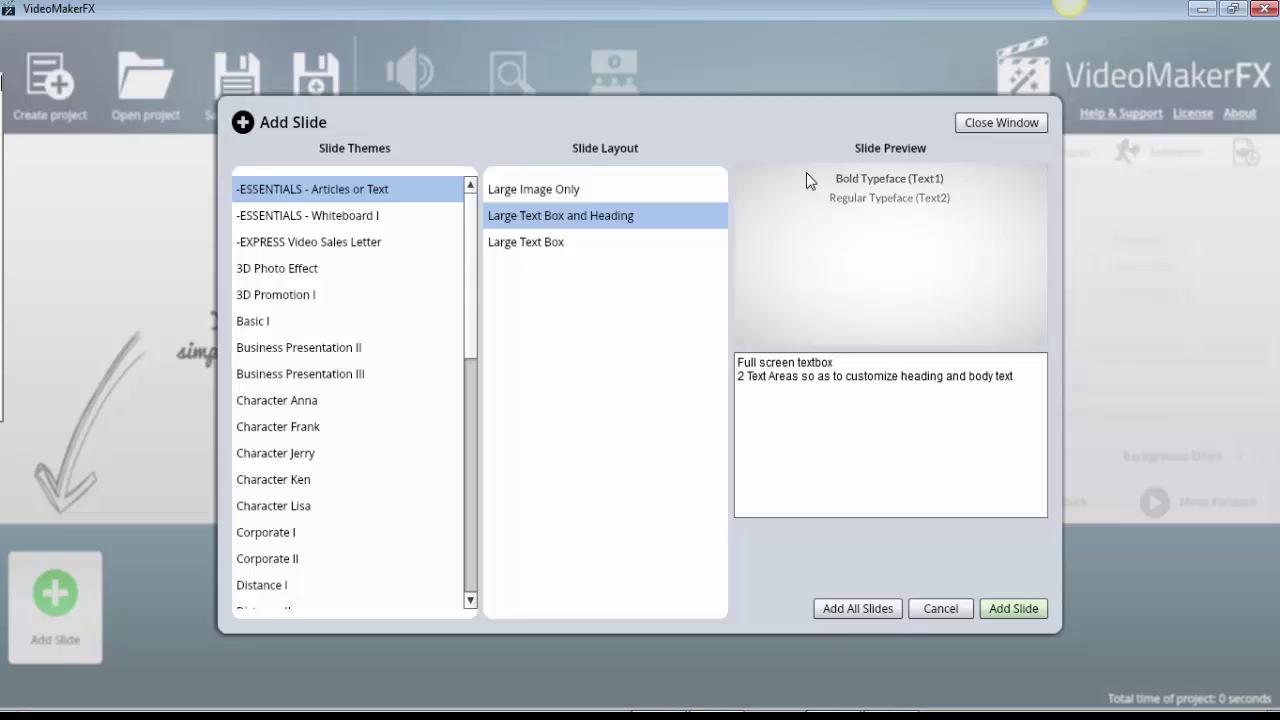
pyautogui.click(559, 242)
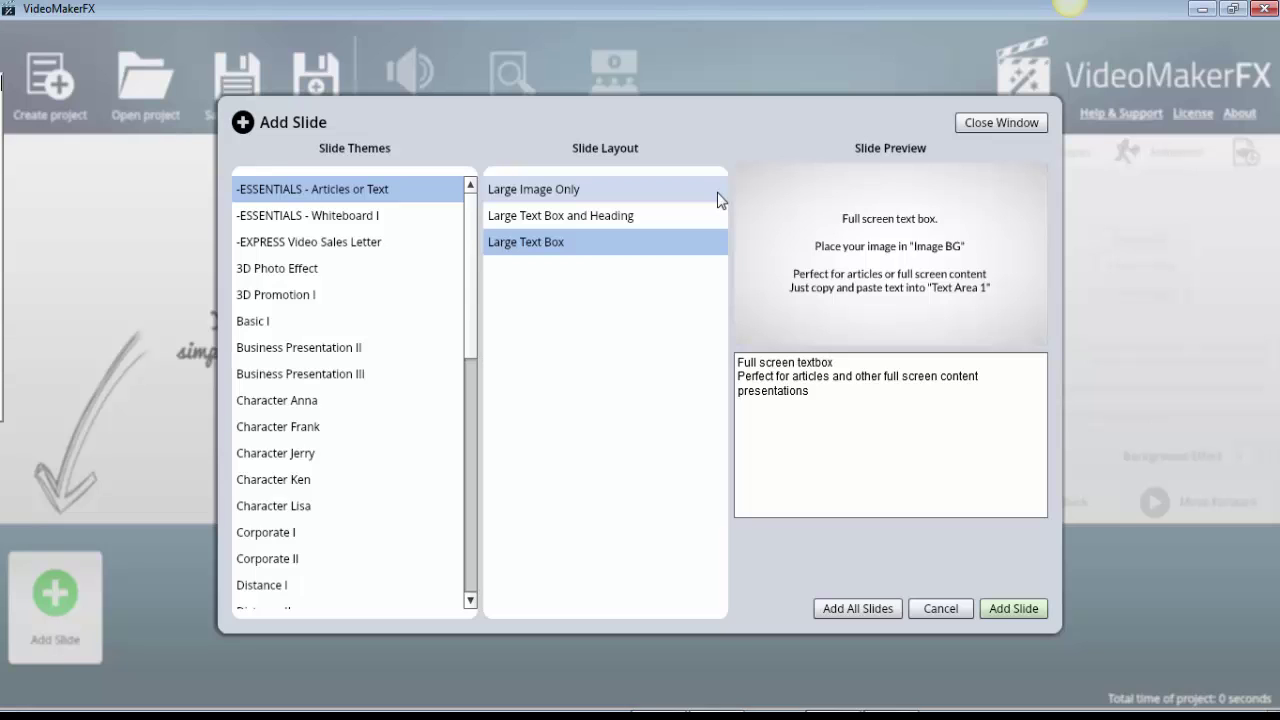
# - Preview the Whiteboard I theme's Hand Drawing 10 SEC and 6 SEC layouts and its Hand Place Image, No Border and plain Hand Place layouts
pyautogui.click(343, 218)
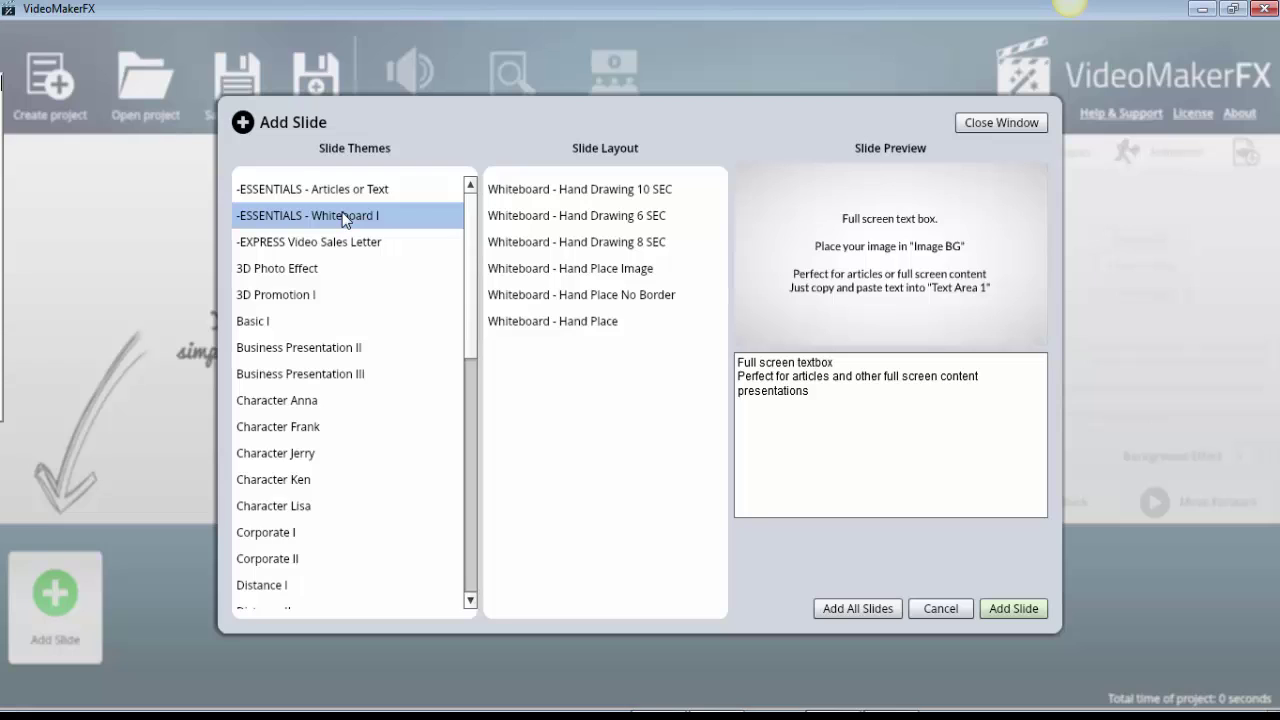
pyautogui.click(536, 186)
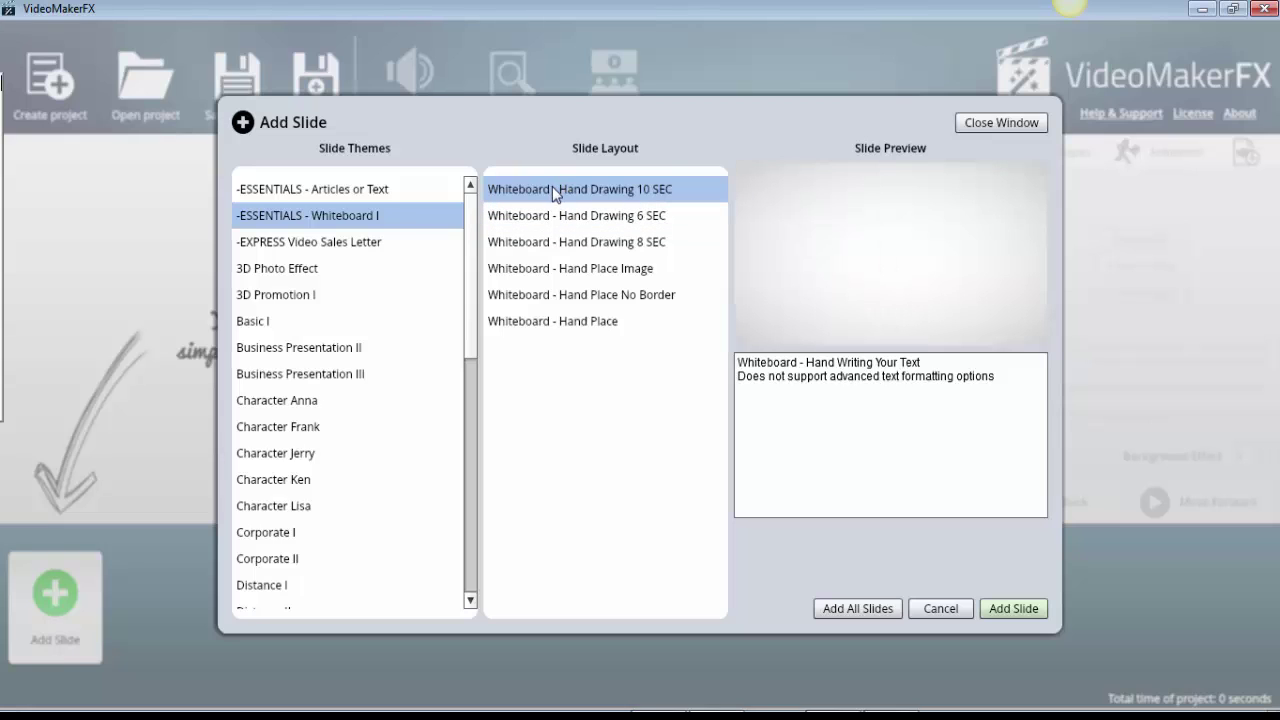
pyautogui.click(606, 220)
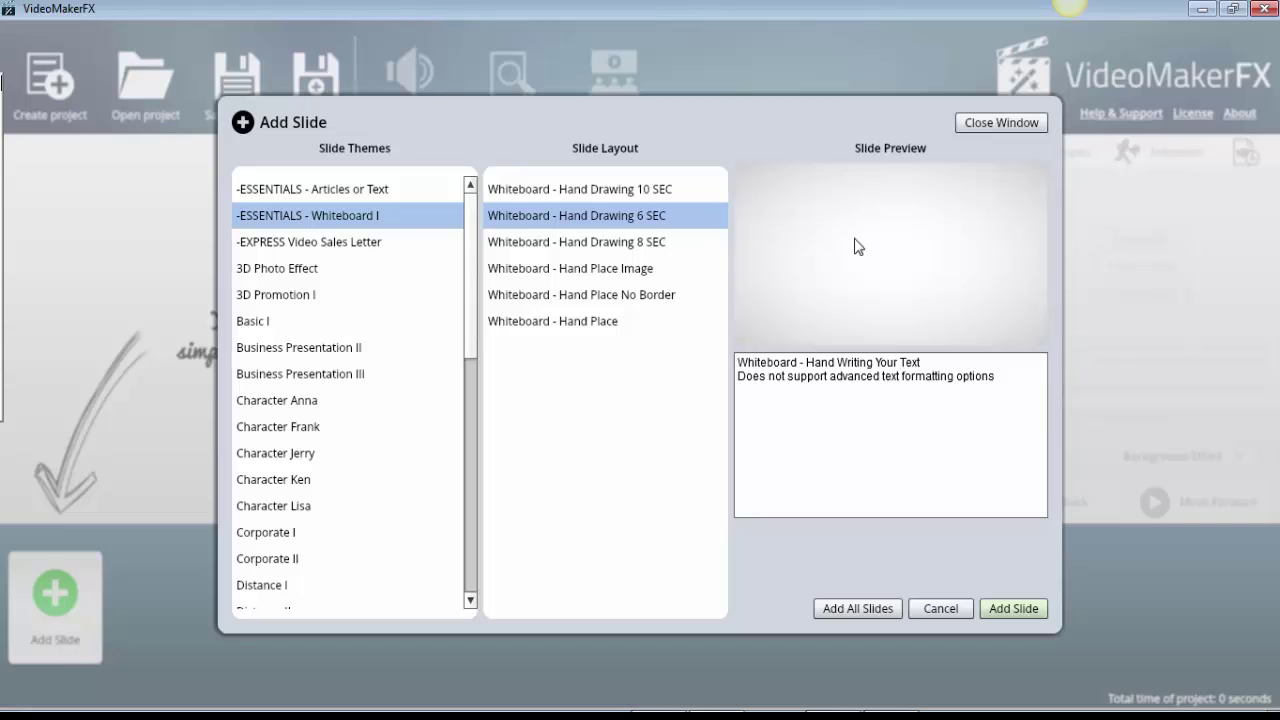
pyautogui.click(578, 190)
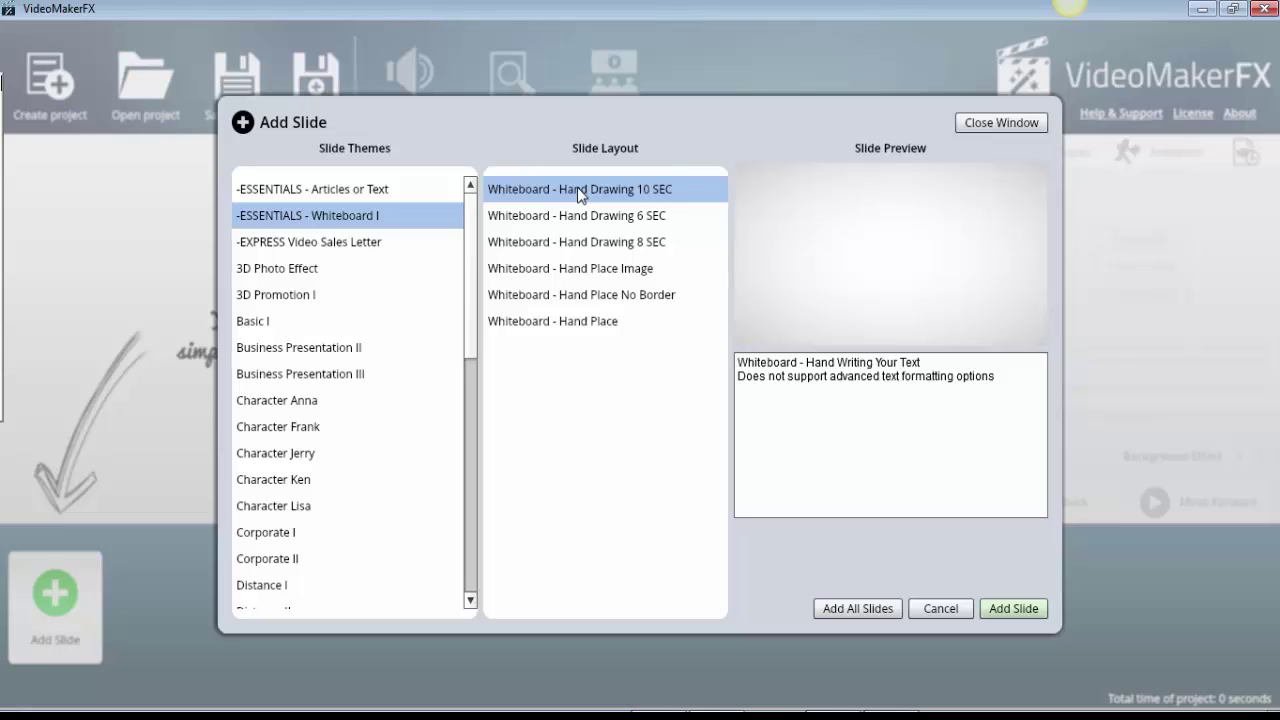
pyautogui.click(575, 270)
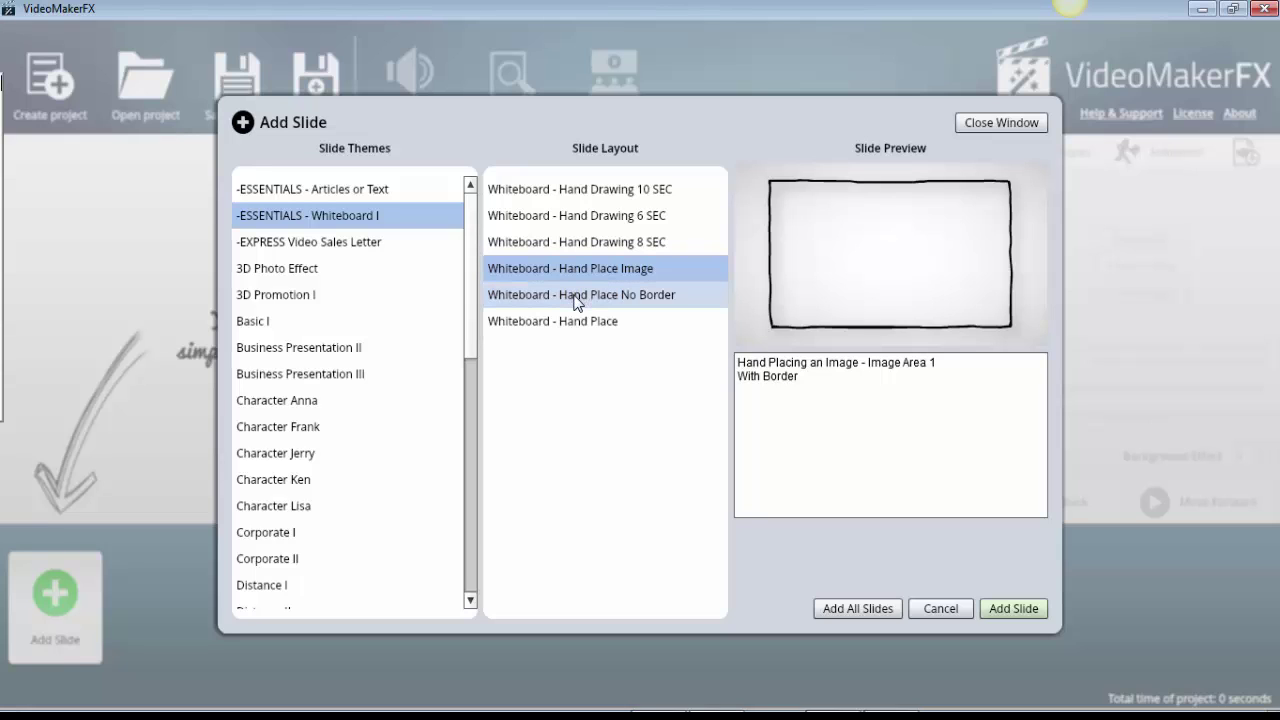
pyautogui.click(577, 296)
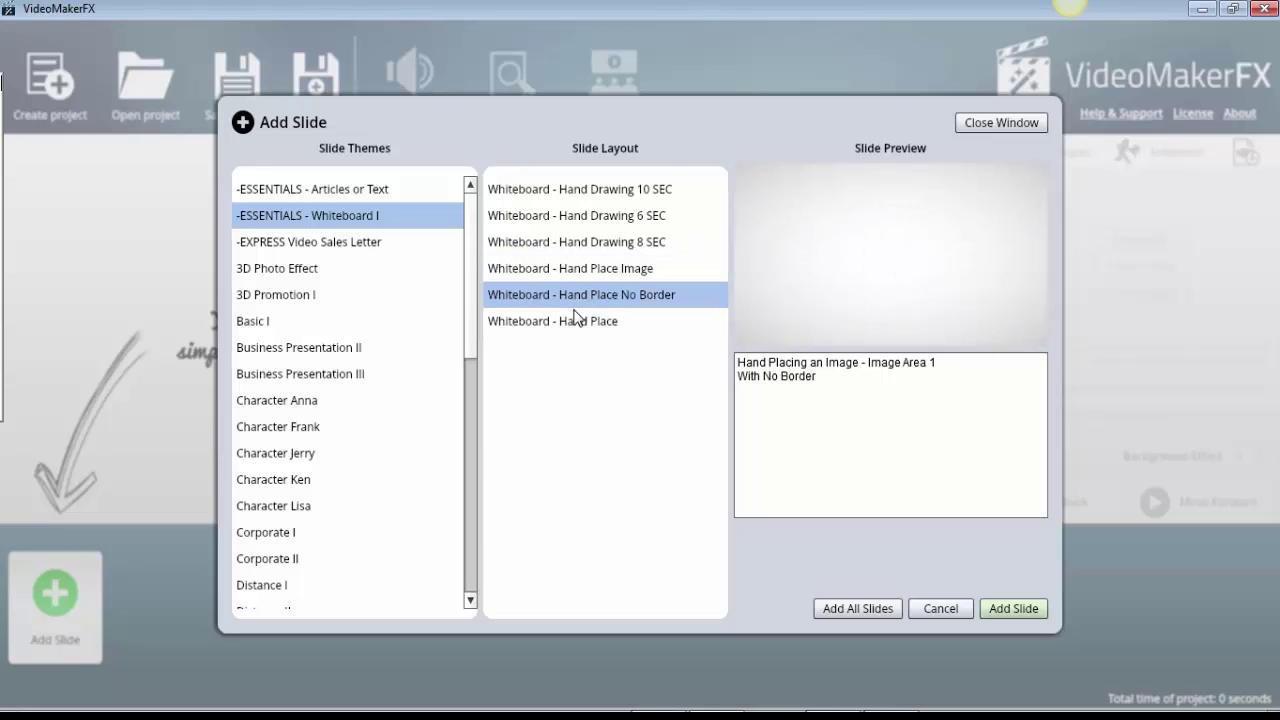
pyautogui.click(576, 322)
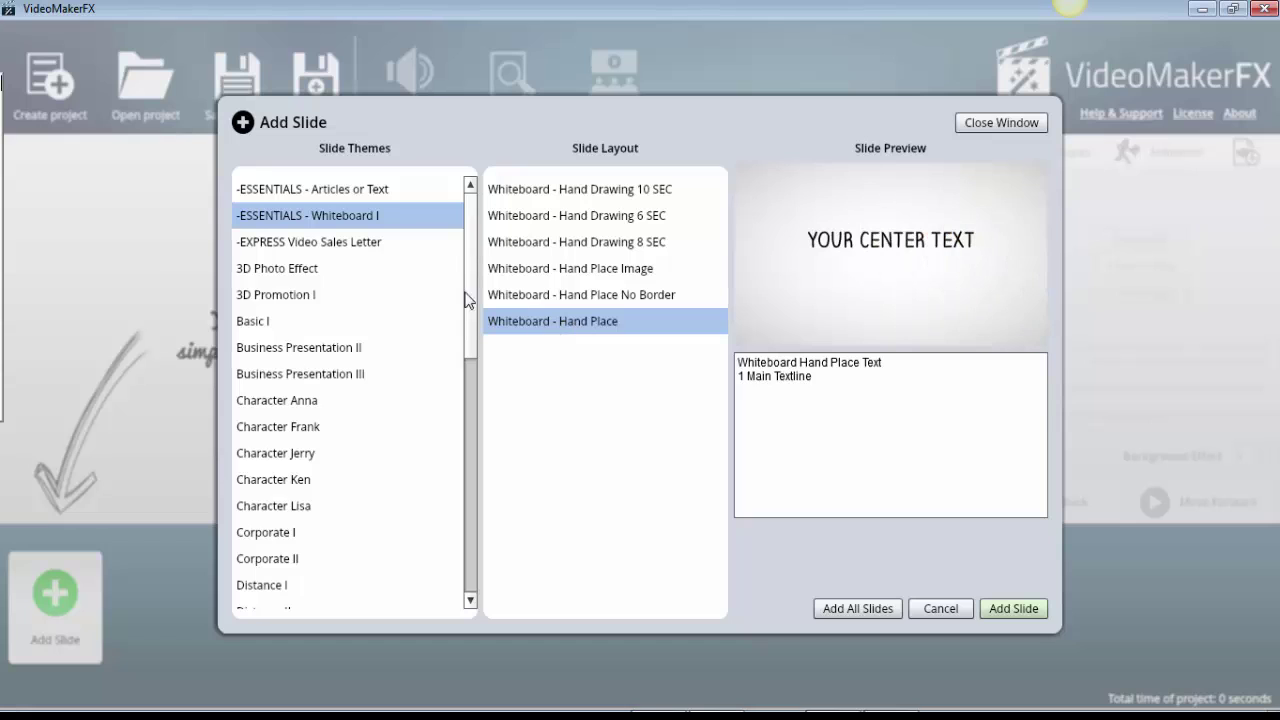
# - Preview every layout of the EXPRESS Video Sales Letter theme, from 1 Central Text through Image Right - 2 Text Left
pyautogui.click(258, 242)
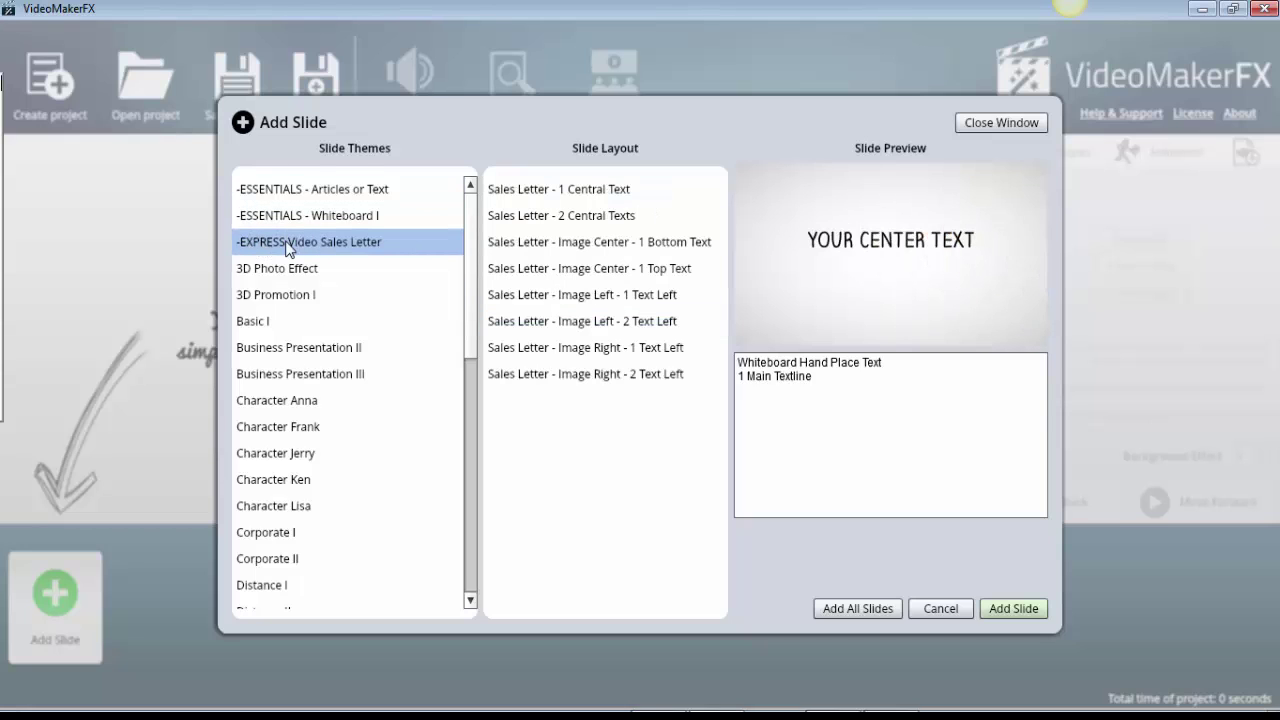
pyautogui.click(519, 183)
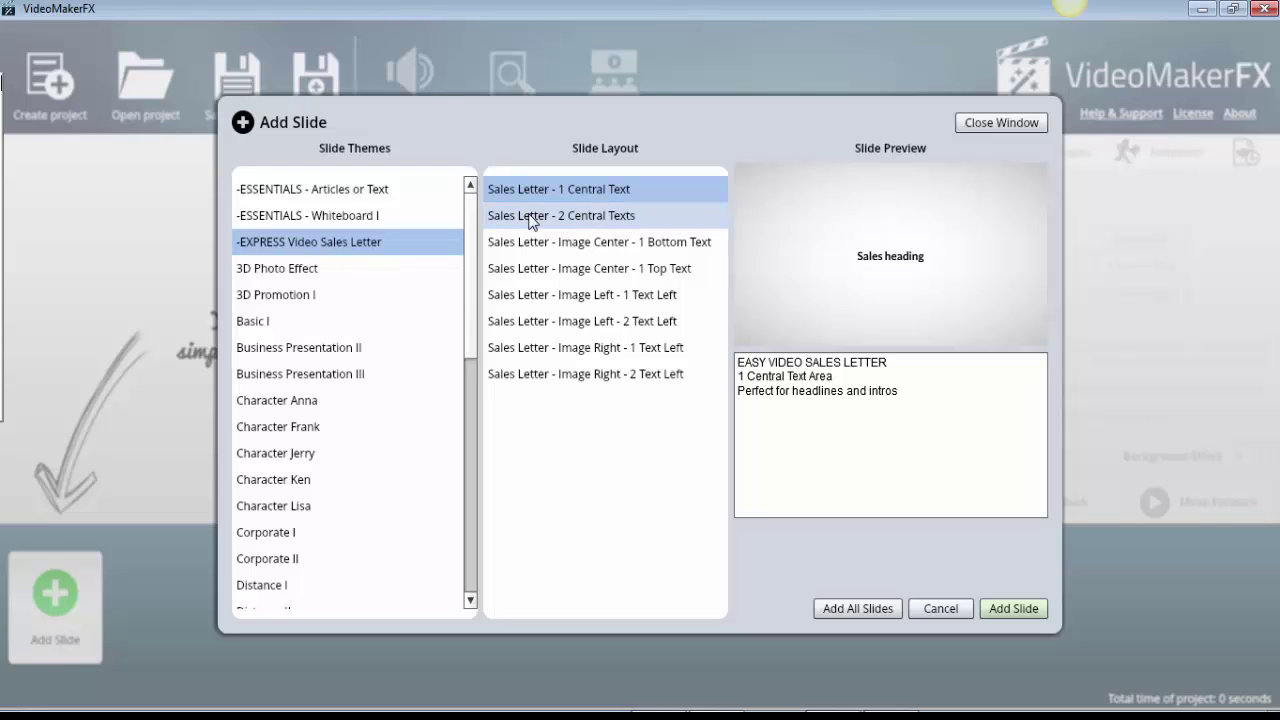
pyautogui.click(532, 220)
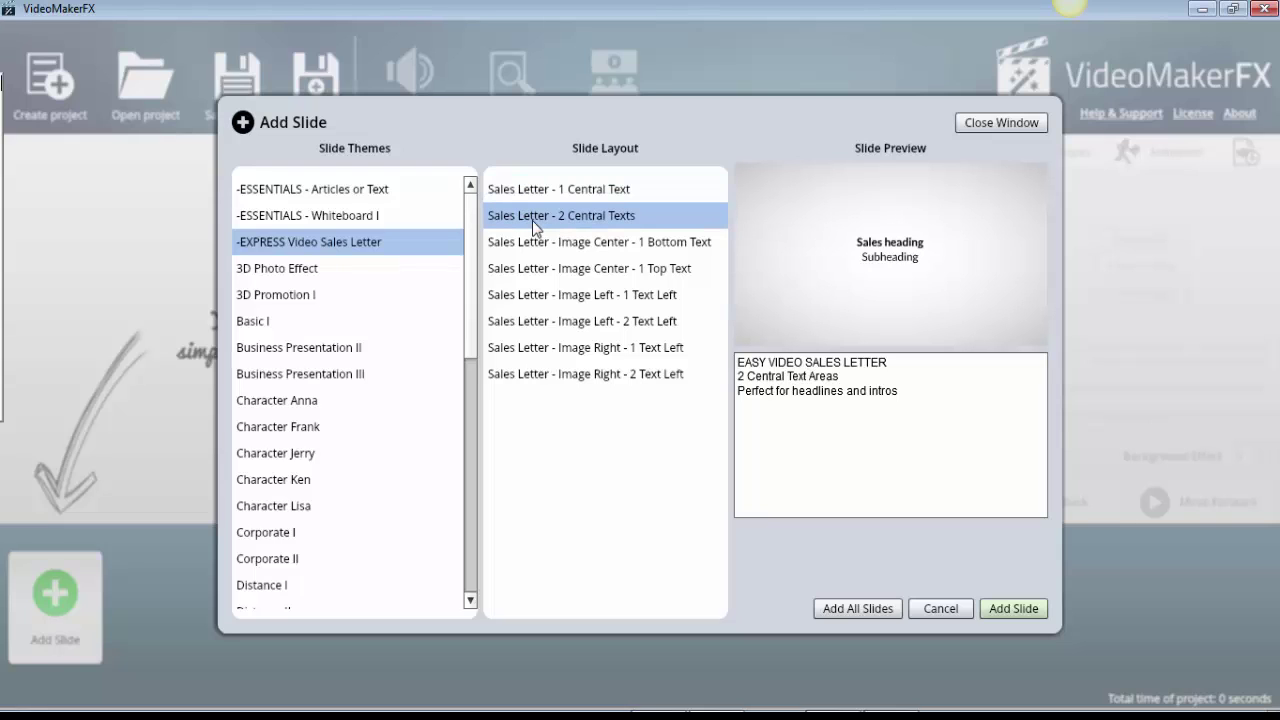
pyautogui.click(540, 250)
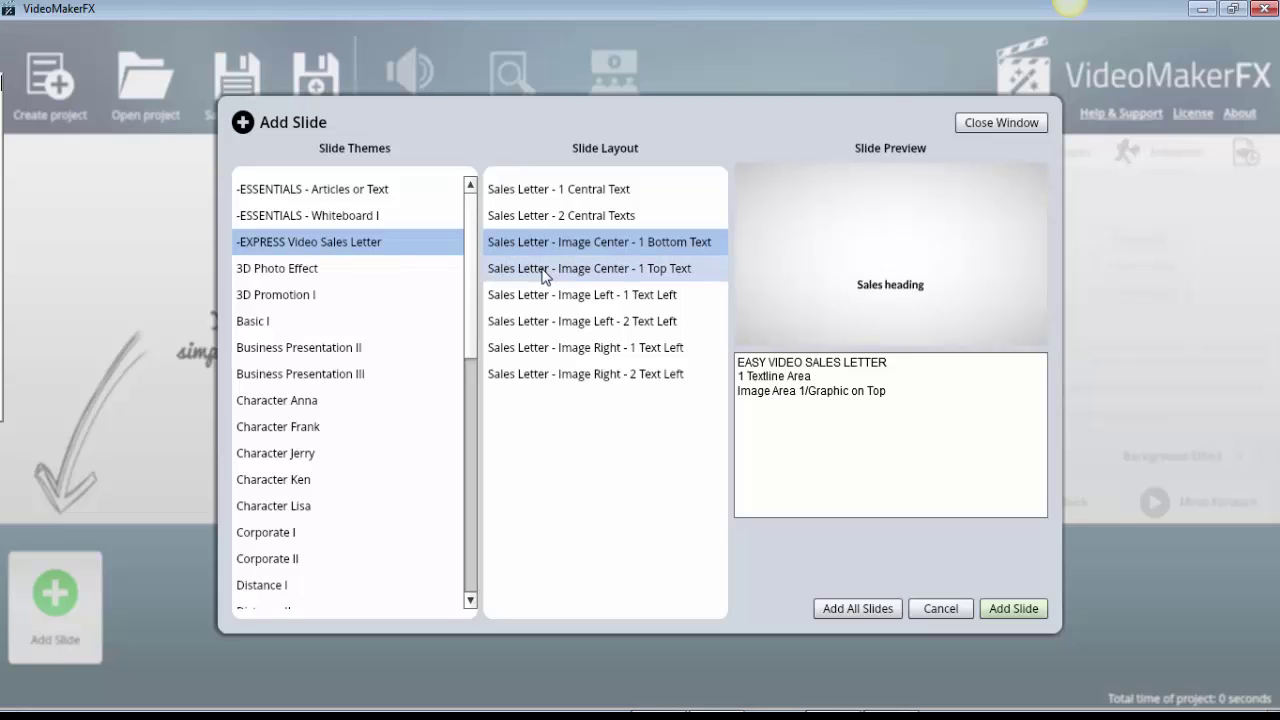
pyautogui.click(545, 272)
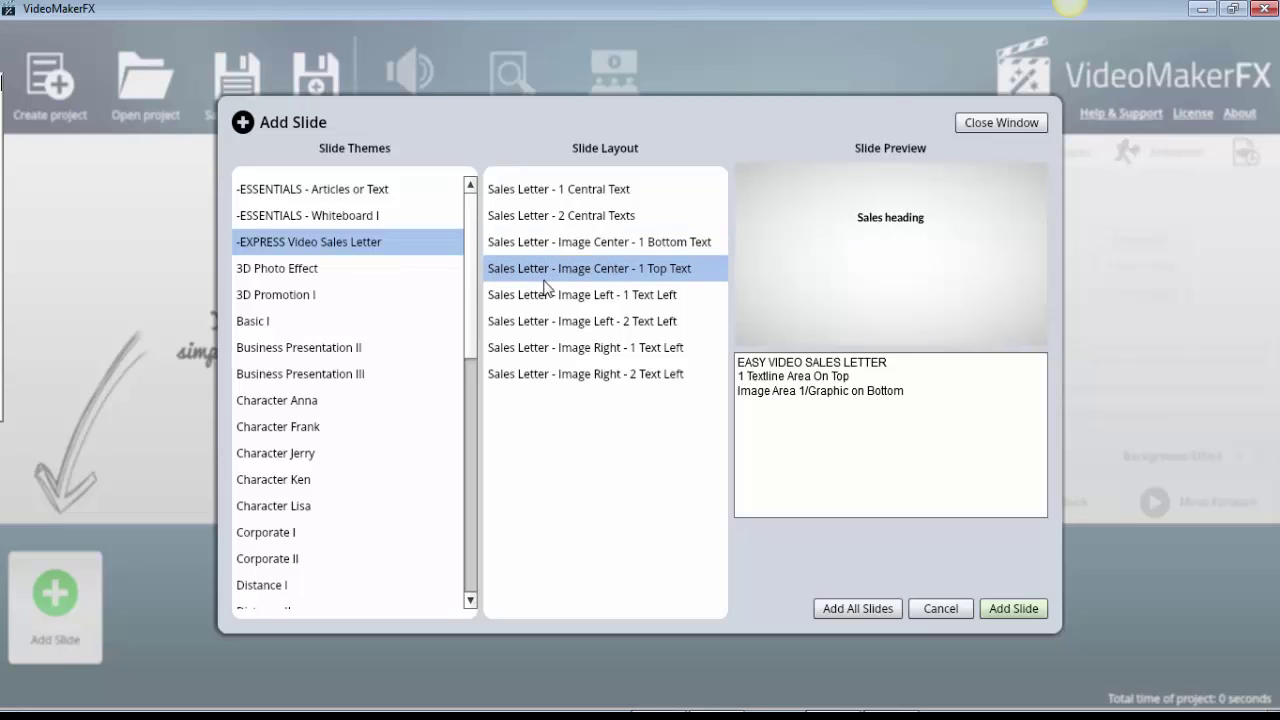
pyautogui.click(548, 296)
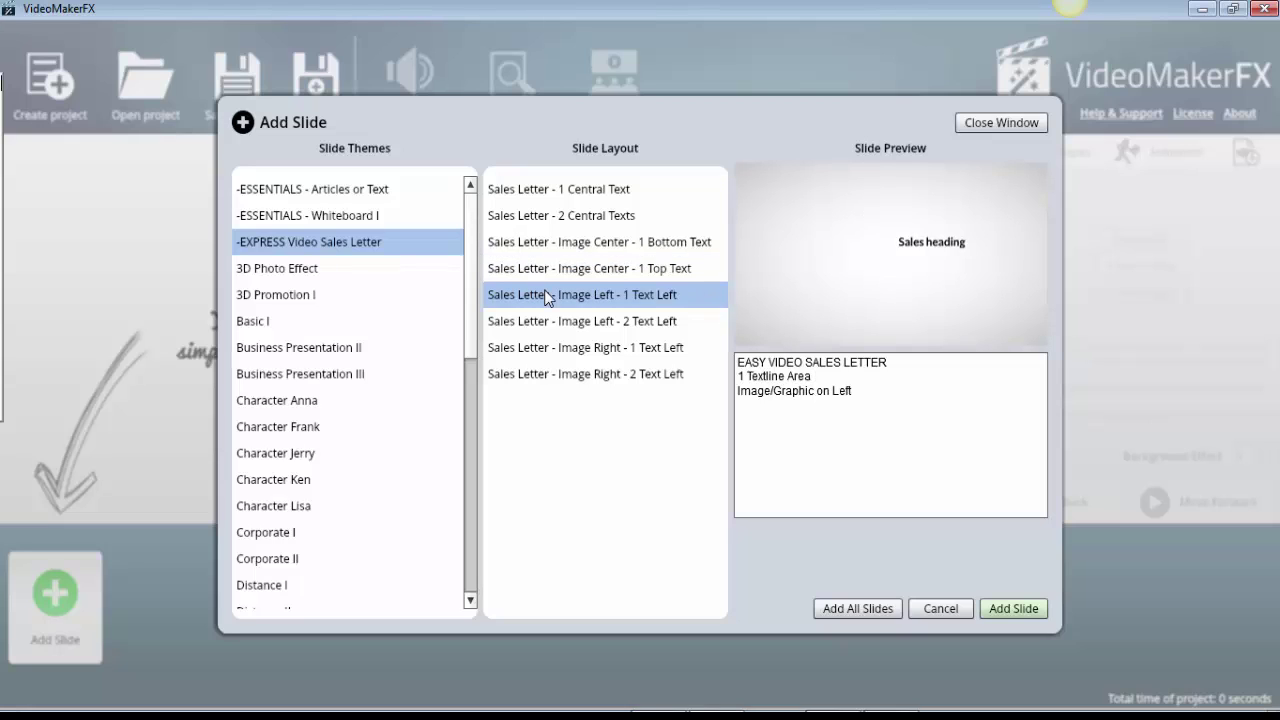
pyautogui.click(548, 320)
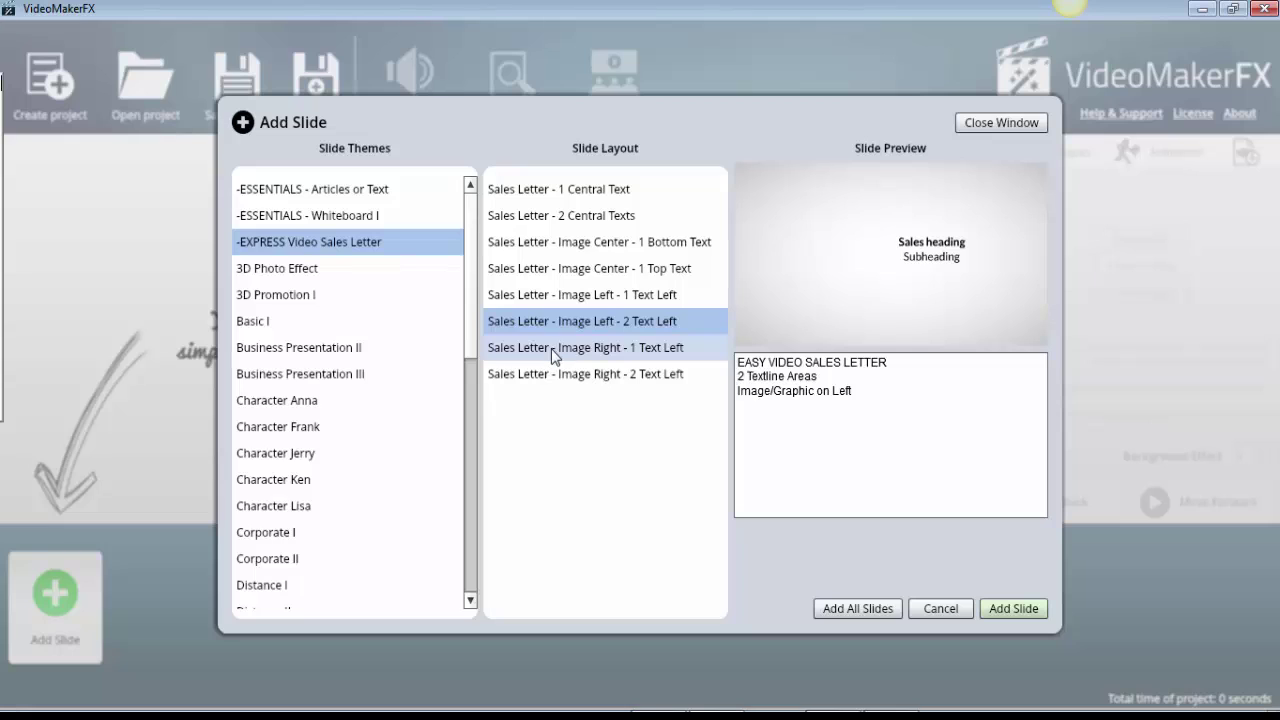
pyautogui.click(553, 350)
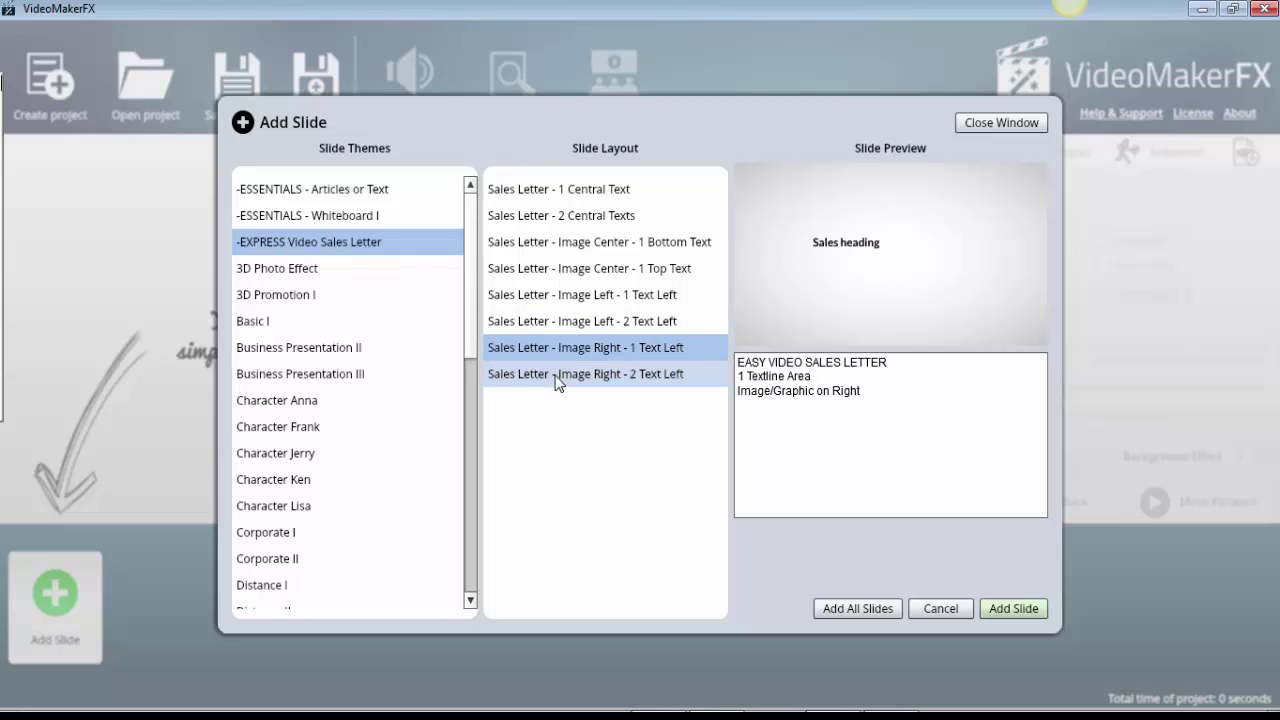
pyautogui.click(556, 375)
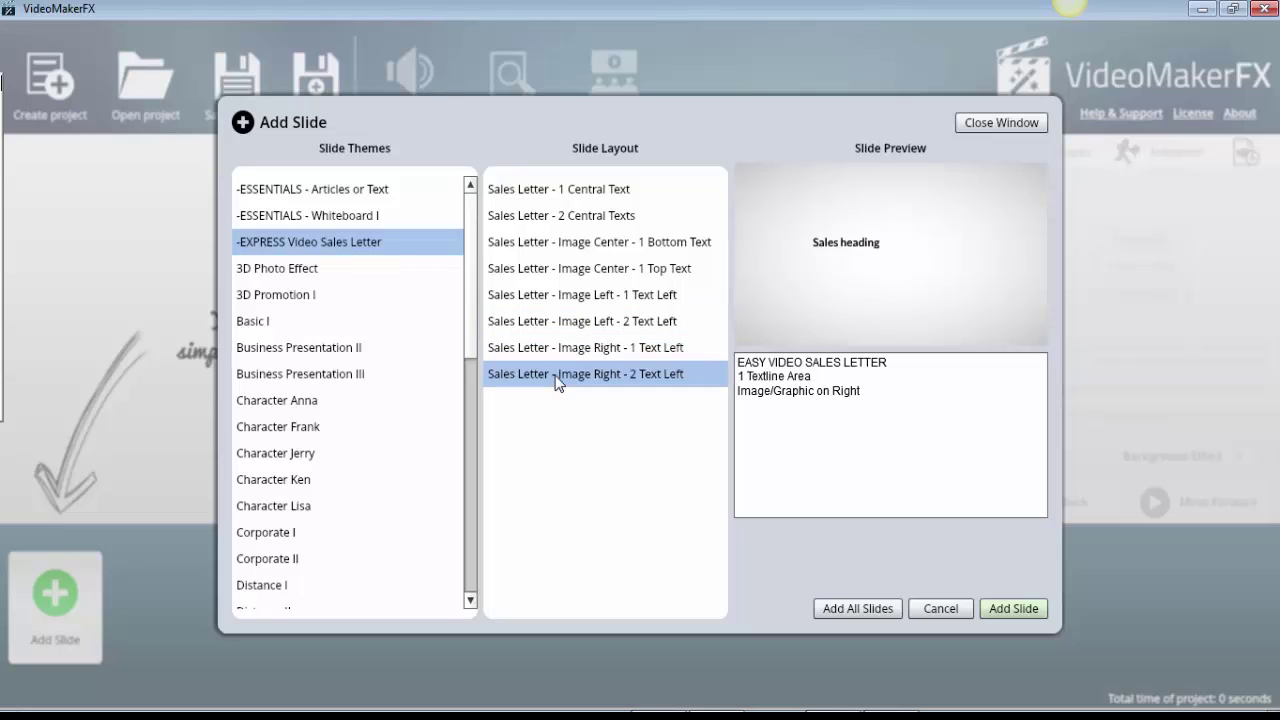
# - Preview the Both Sides, Left Side and Right Side layouts of the 3D Photo Effect theme
pyautogui.click(313, 271)
pyautogui.click(528, 195)
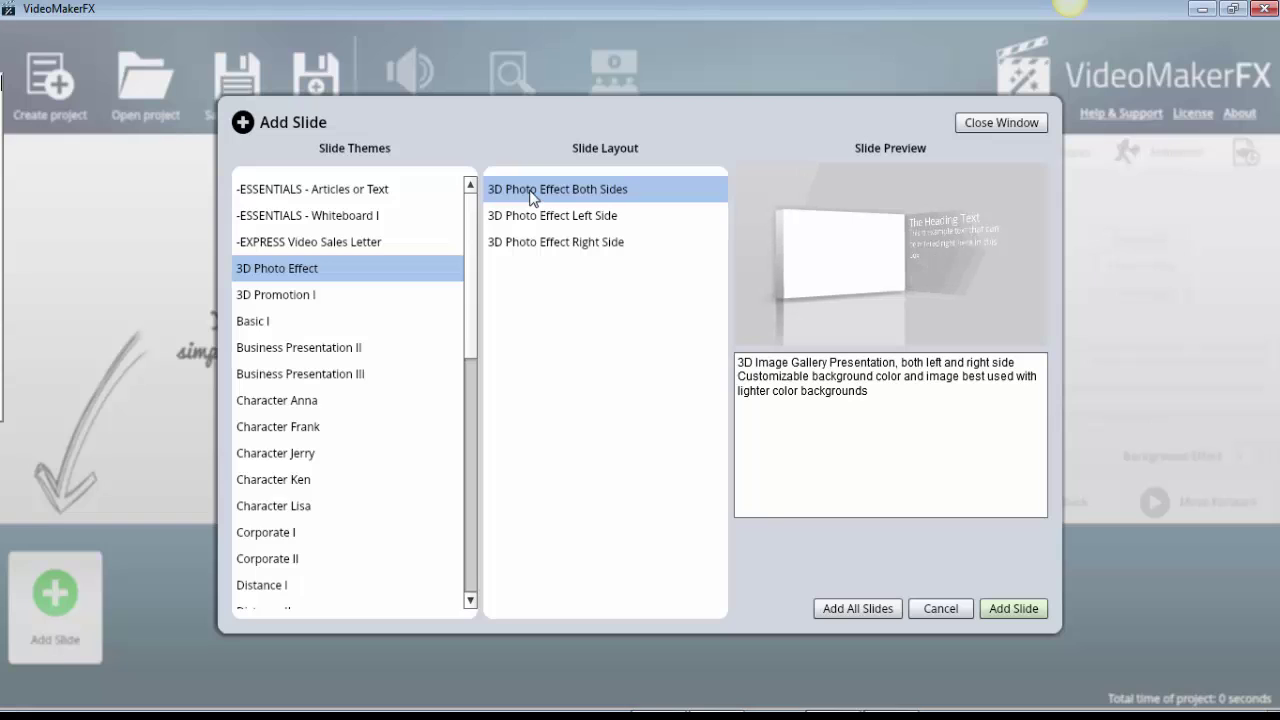
pyautogui.click(532, 214)
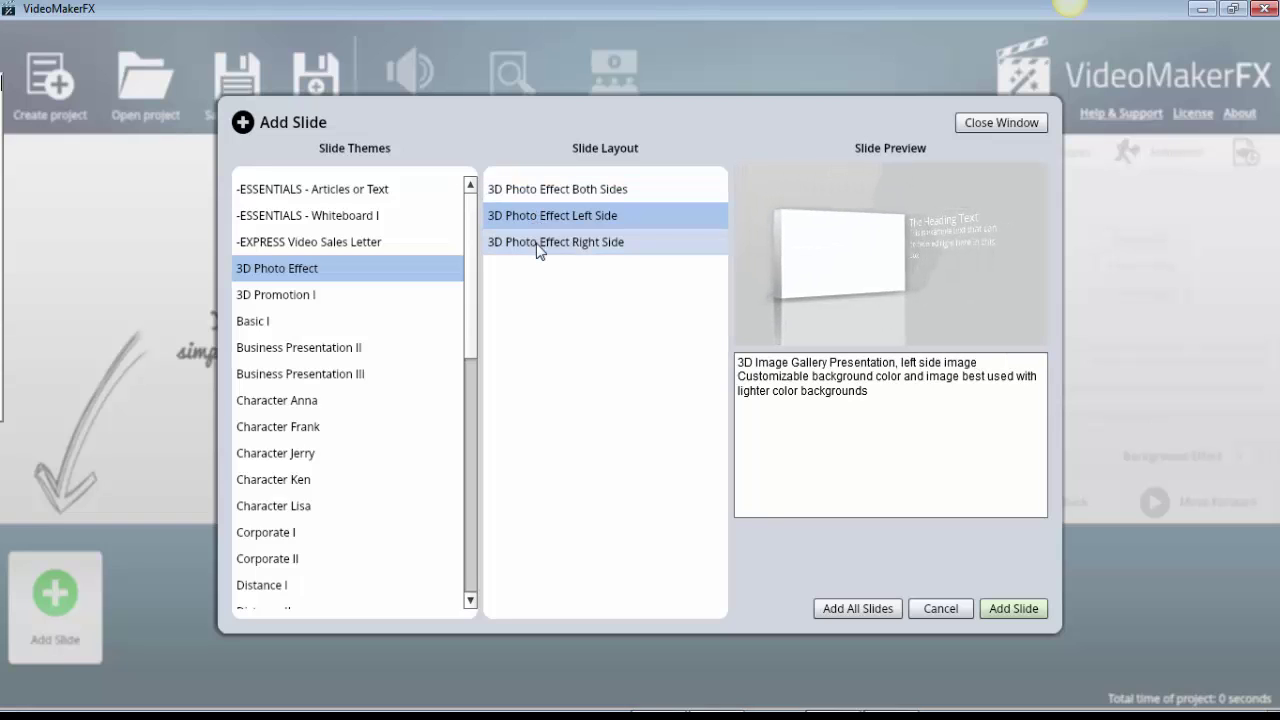
pyautogui.click(538, 249)
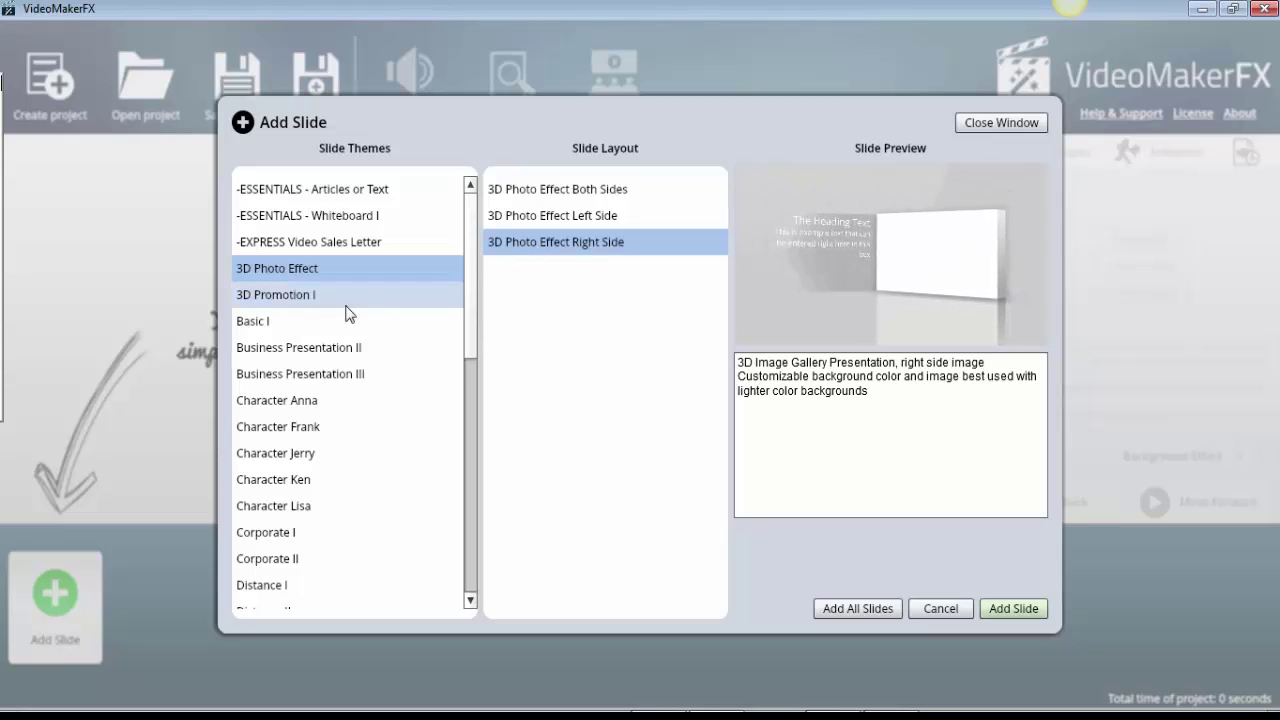
# - Preview the 3D Image and Caption, 3D Image, and 3D Text Effect Headline layouts of the 3D Promotion I theme
pyautogui.click(306, 296)
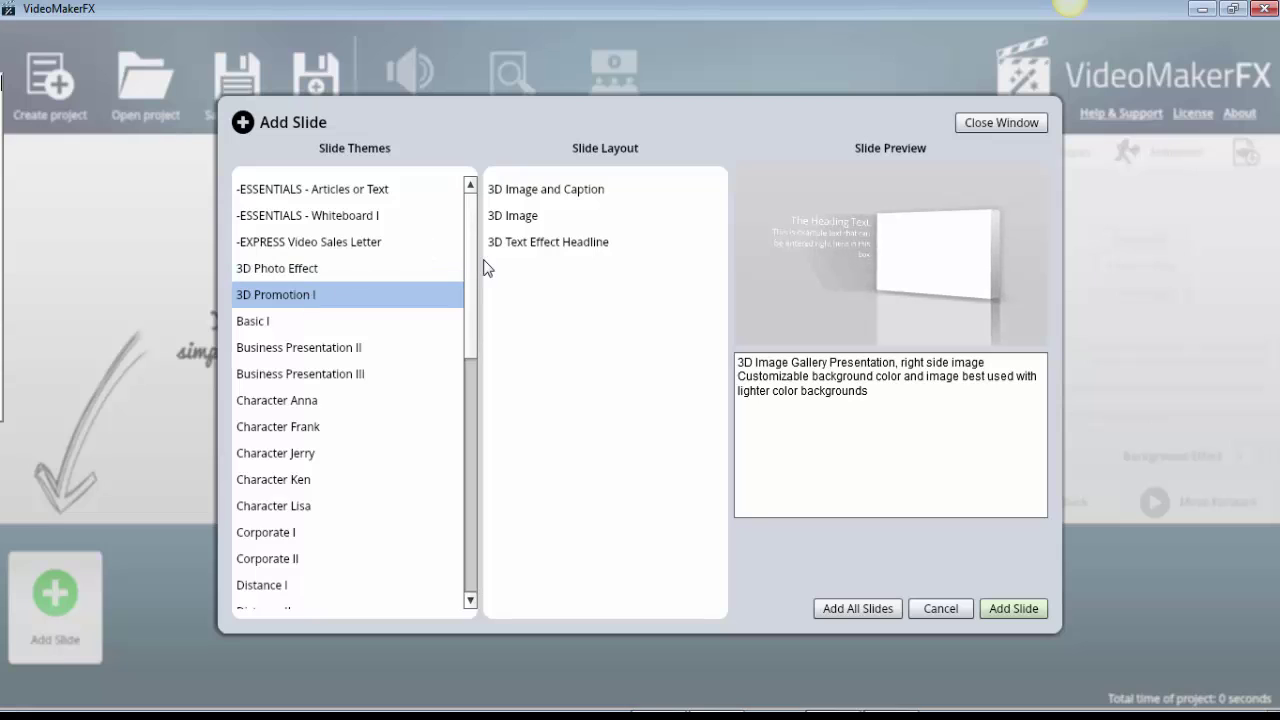
pyautogui.click(545, 199)
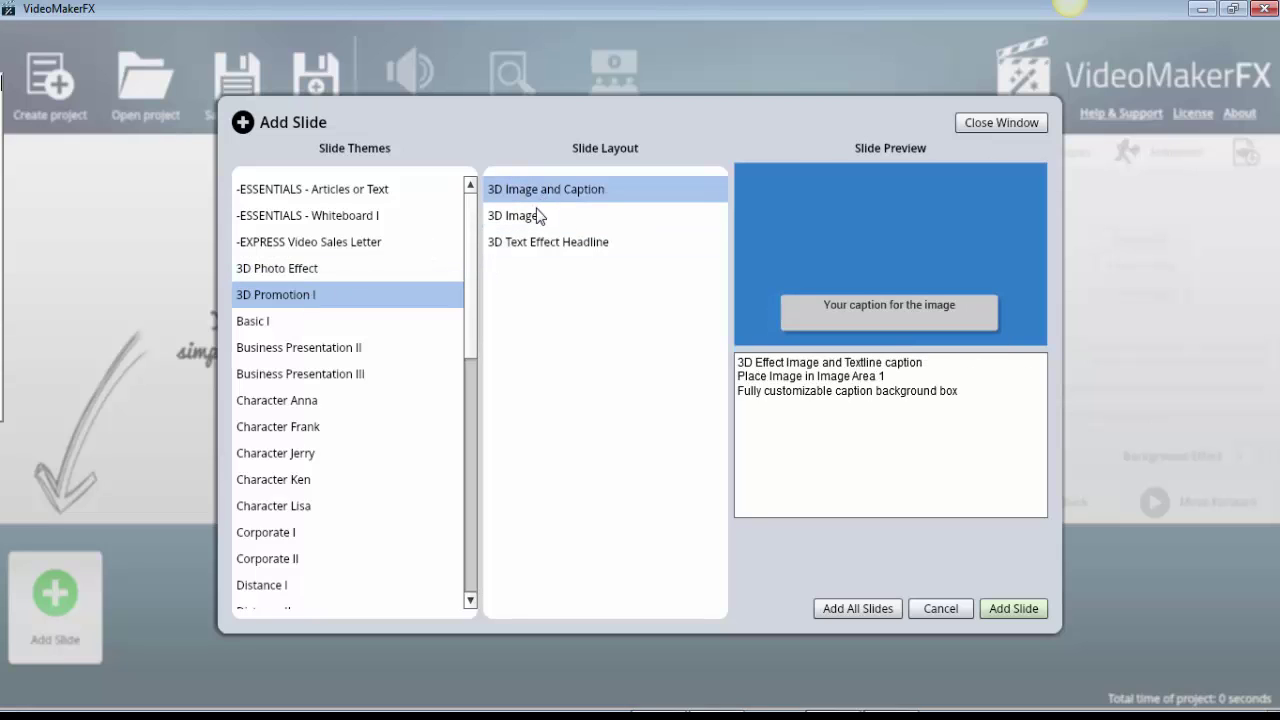
pyautogui.click(534, 222)
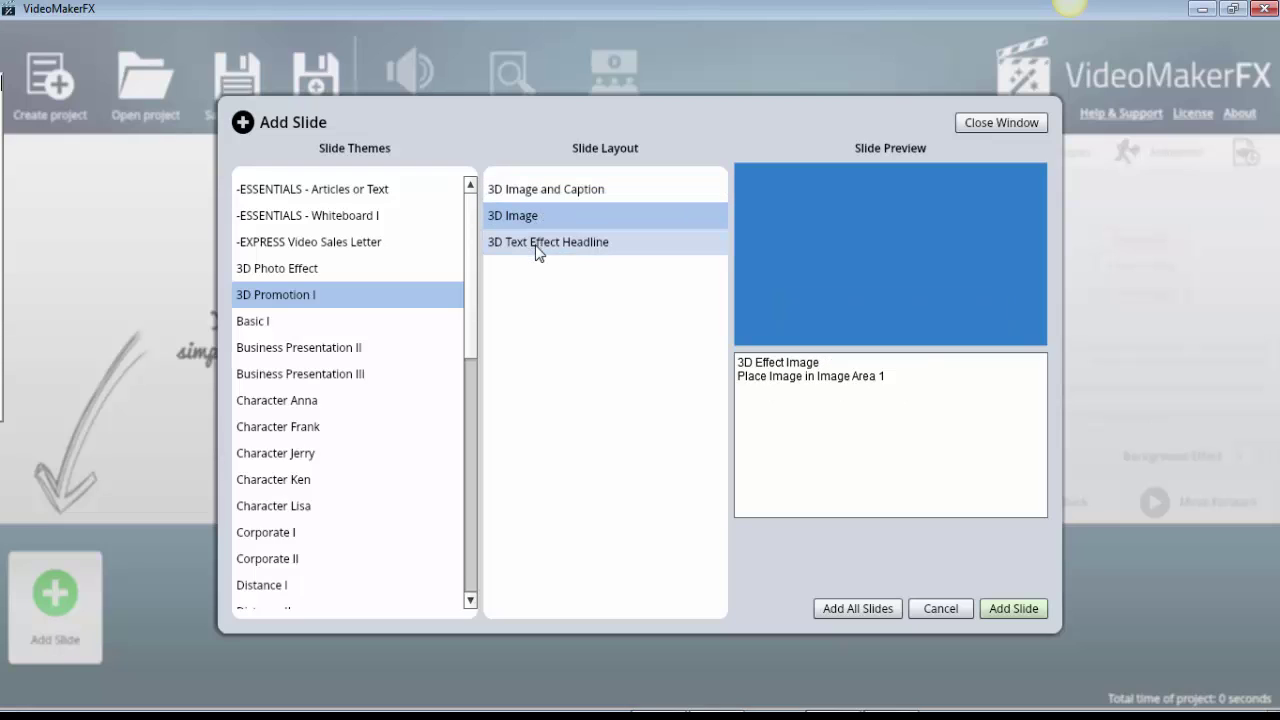
pyautogui.click(537, 248)
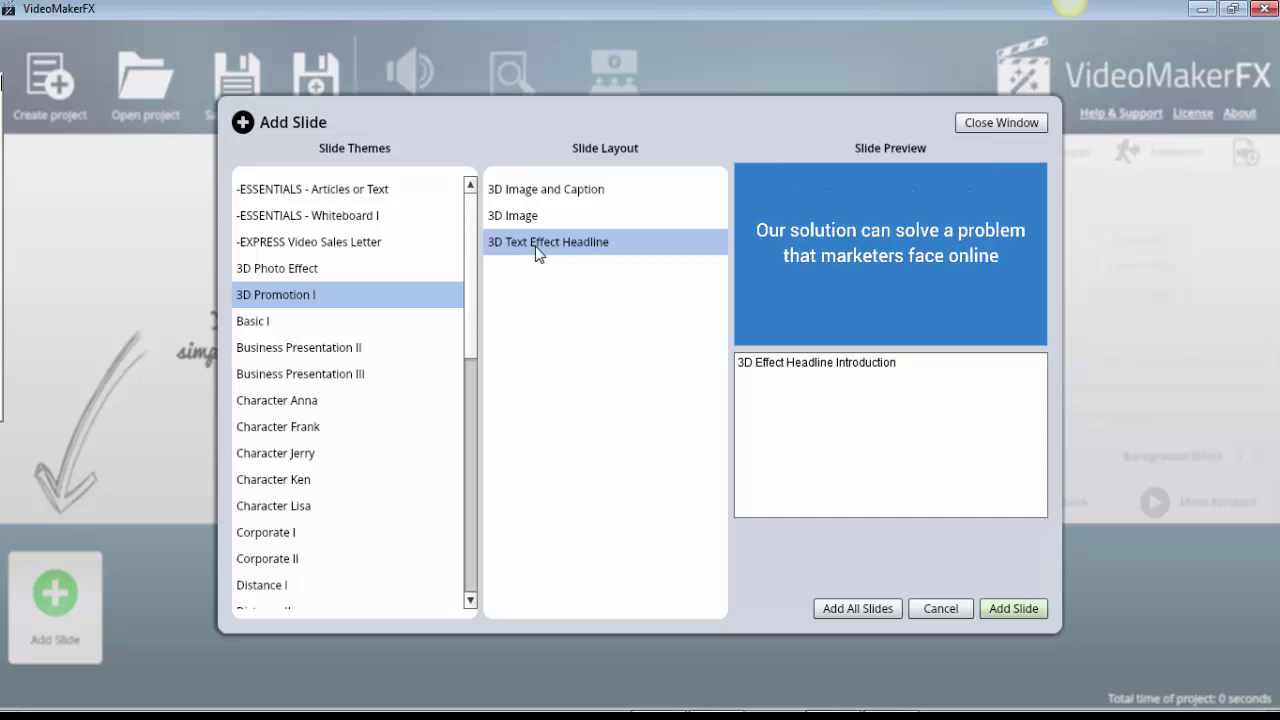
# - Preview every layout of the Basic I theme: Basic Bold, Basic Presentation 1 through 6, and Basic Text Introduction
pyautogui.click(242, 320)
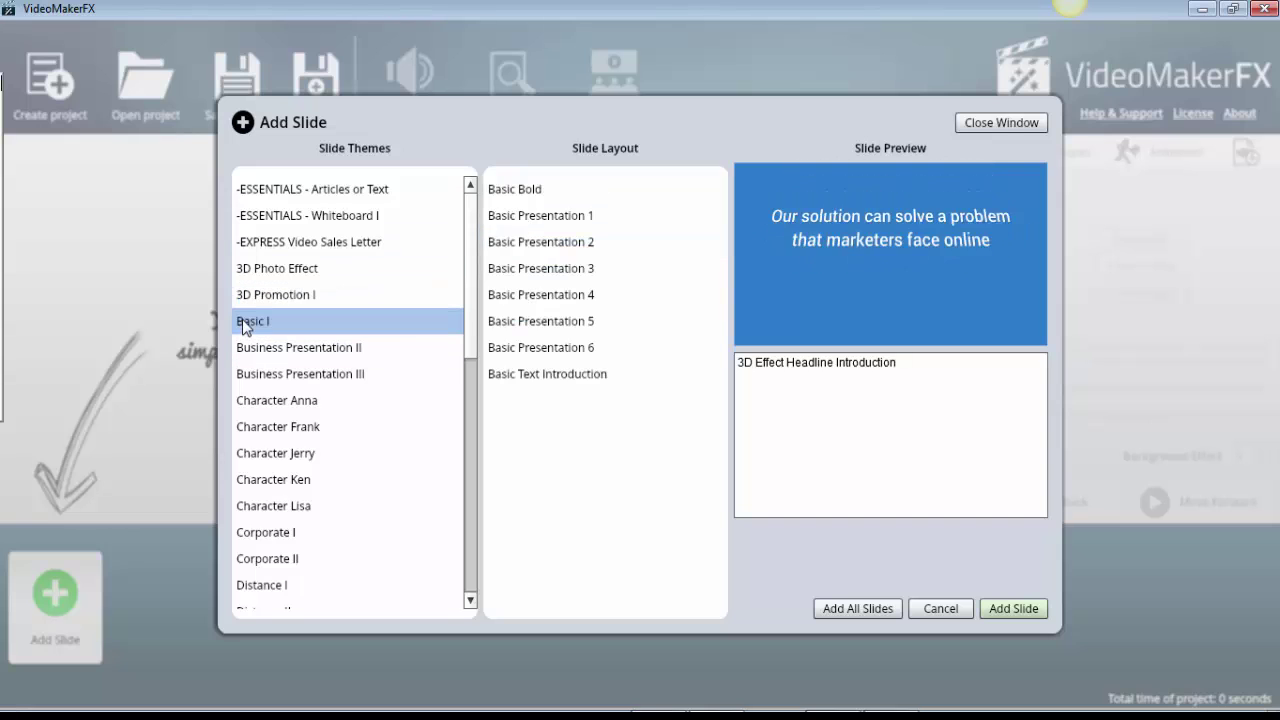
pyautogui.click(537, 184)
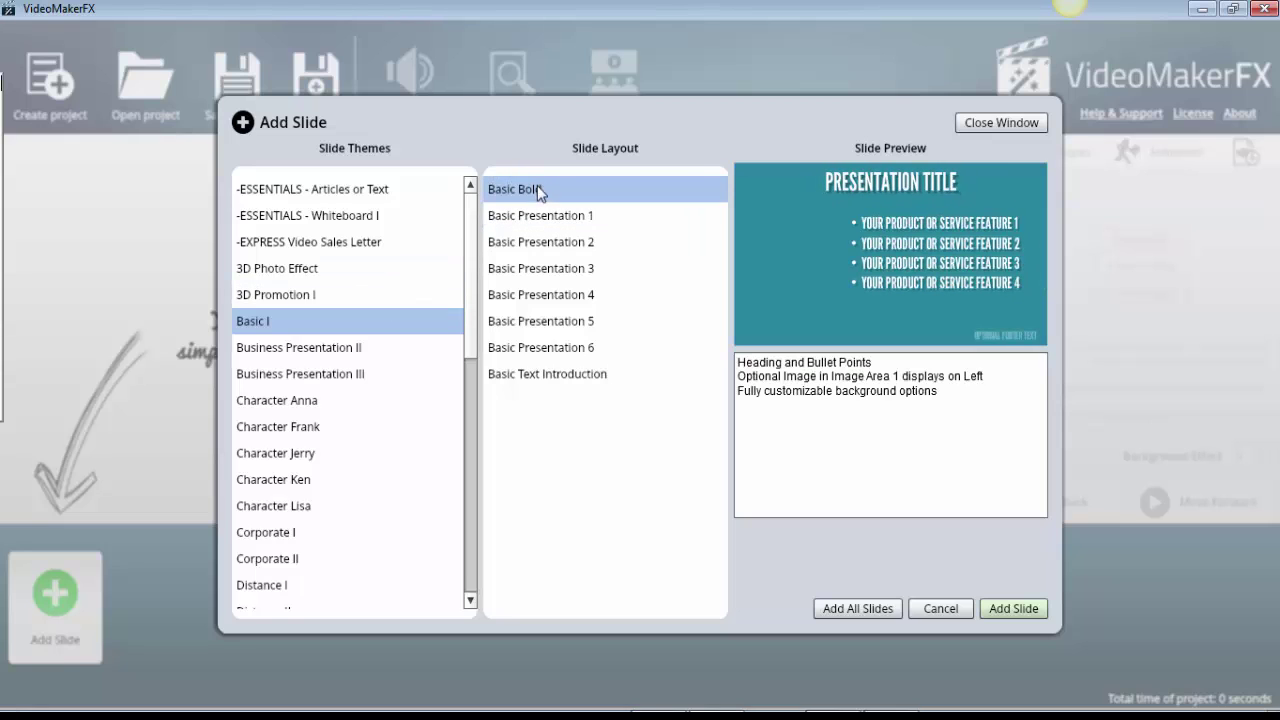
pyautogui.click(545, 223)
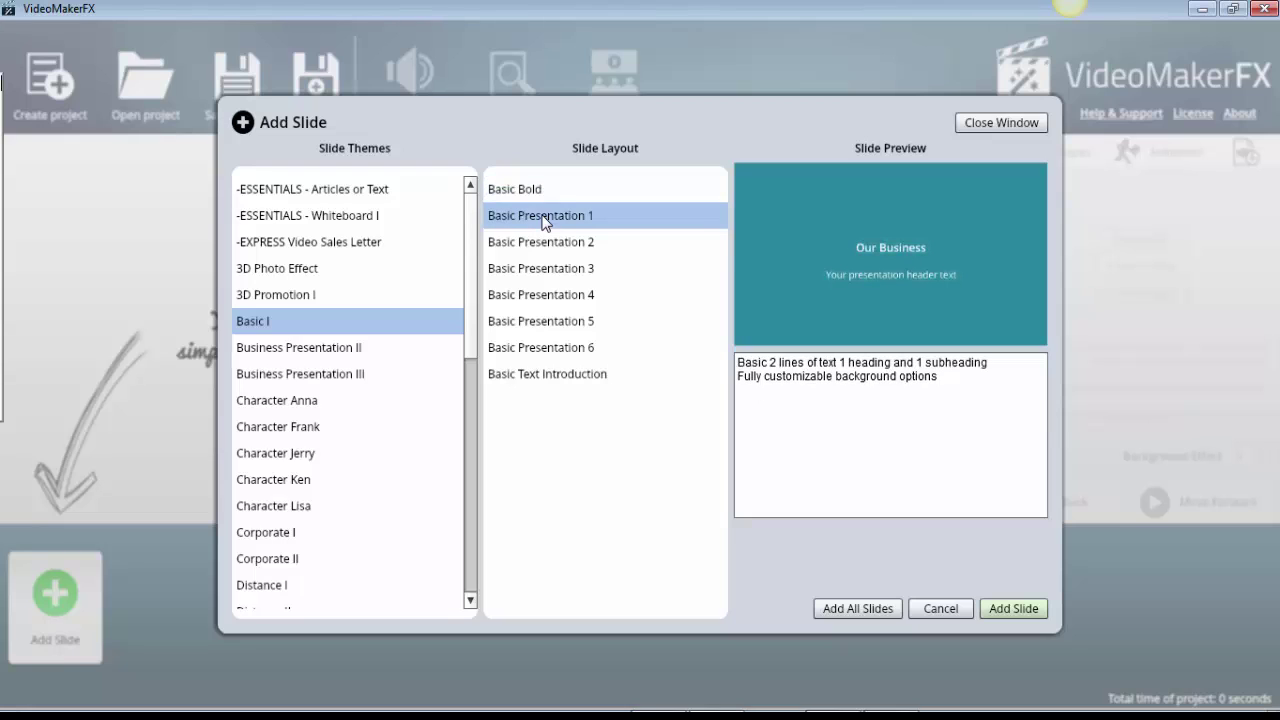
pyautogui.click(546, 247)
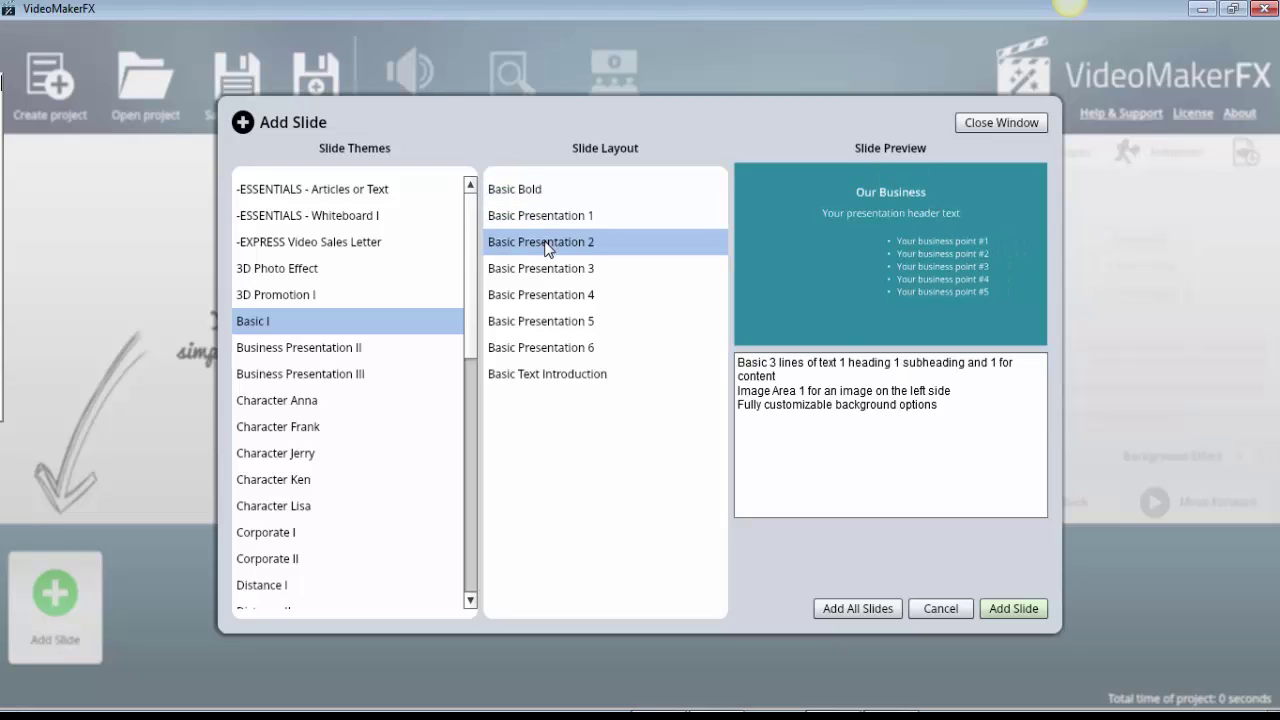
pyautogui.click(552, 272)
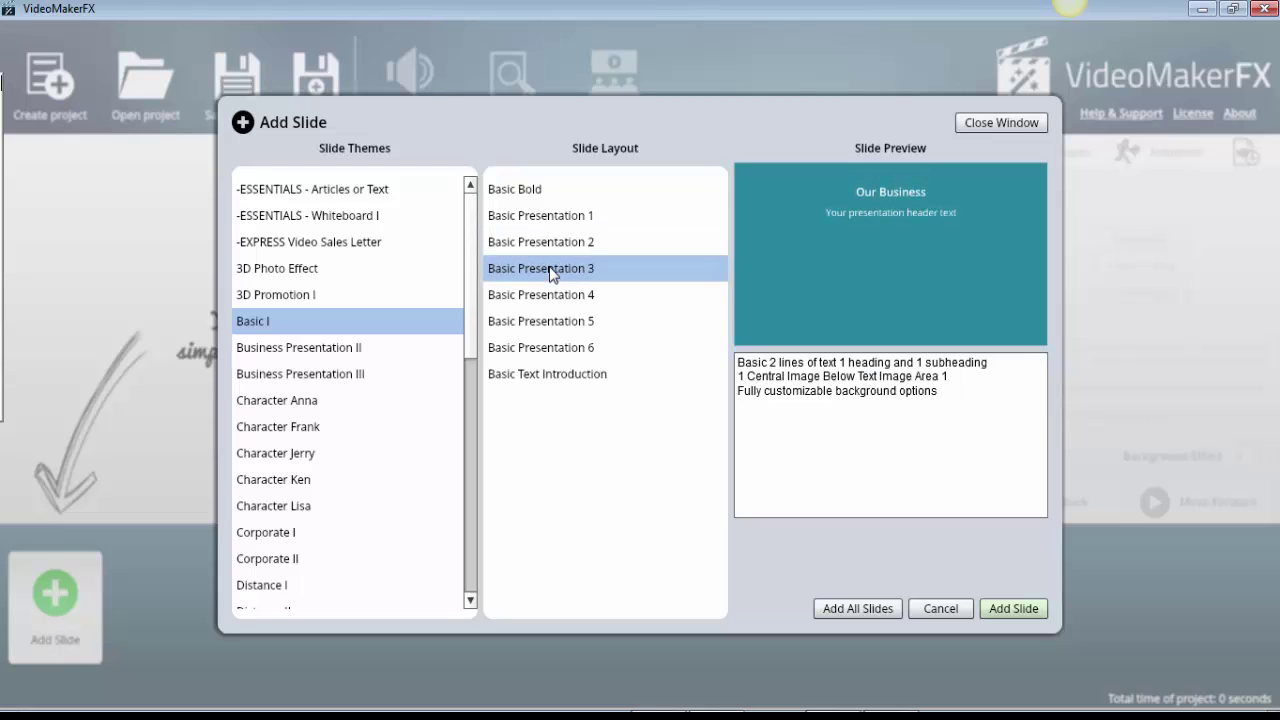
pyautogui.click(552, 297)
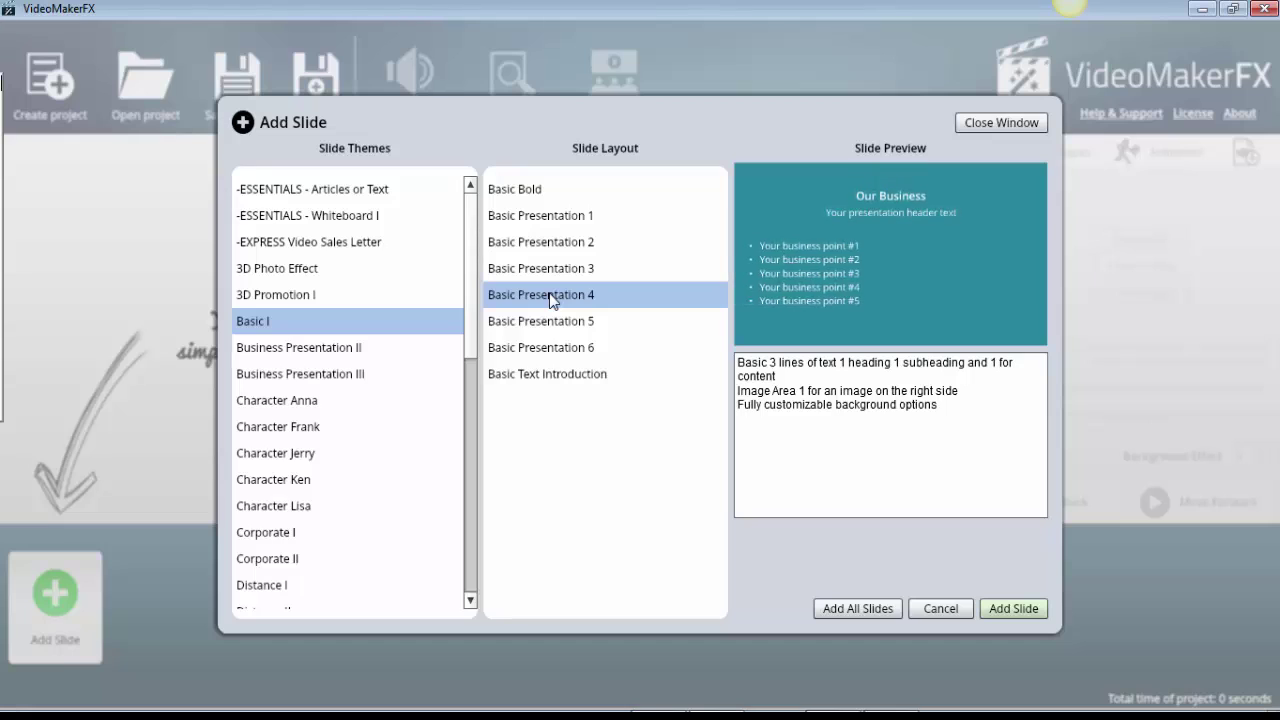
pyautogui.click(553, 322)
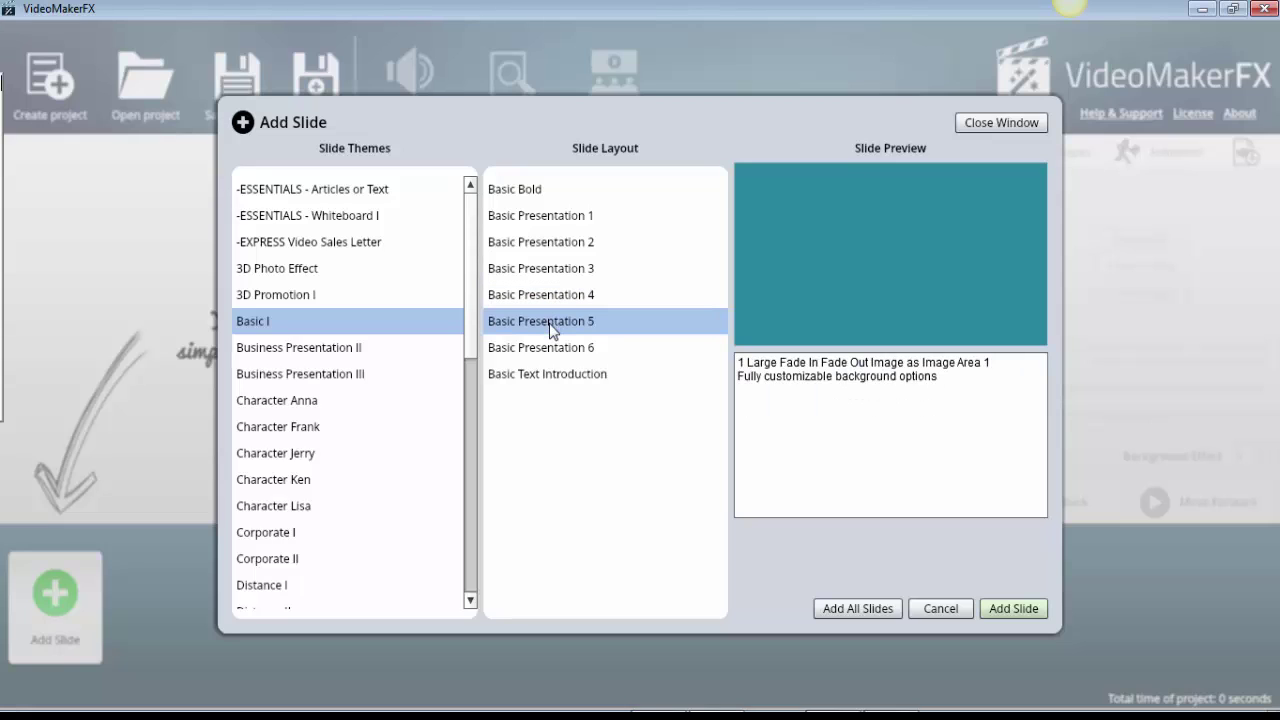
pyautogui.click(555, 355)
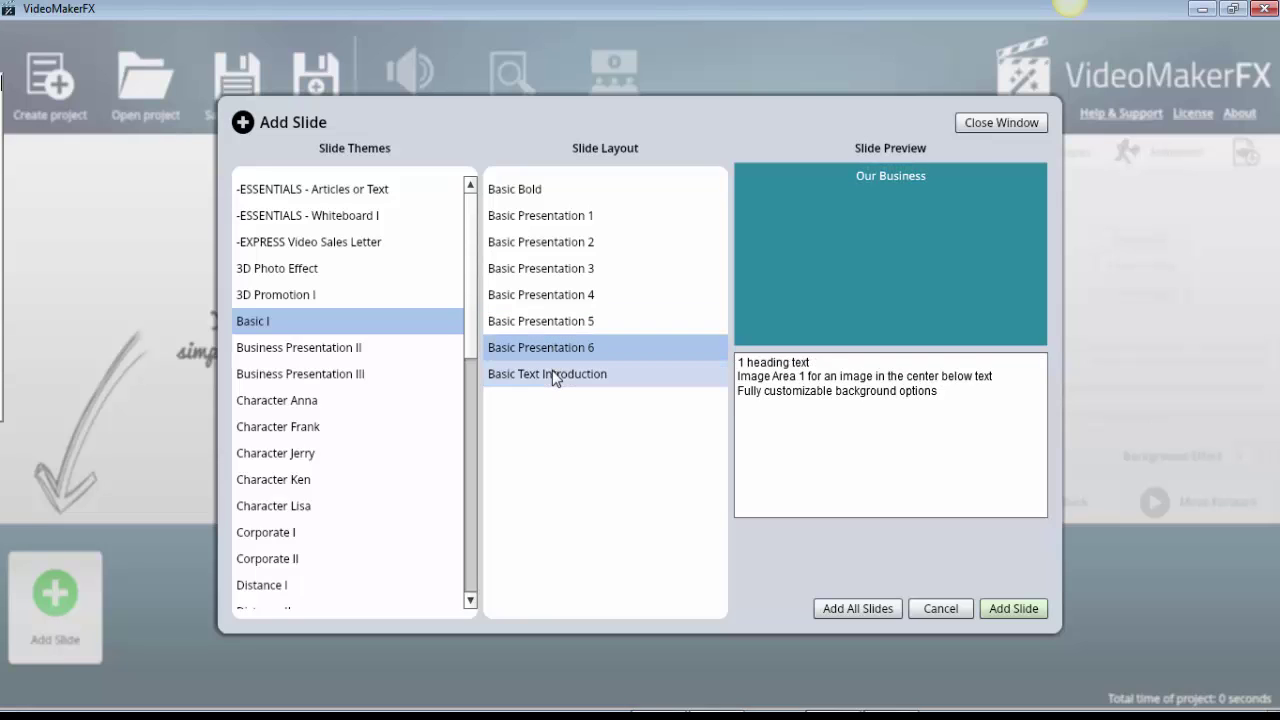
pyautogui.click(555, 376)
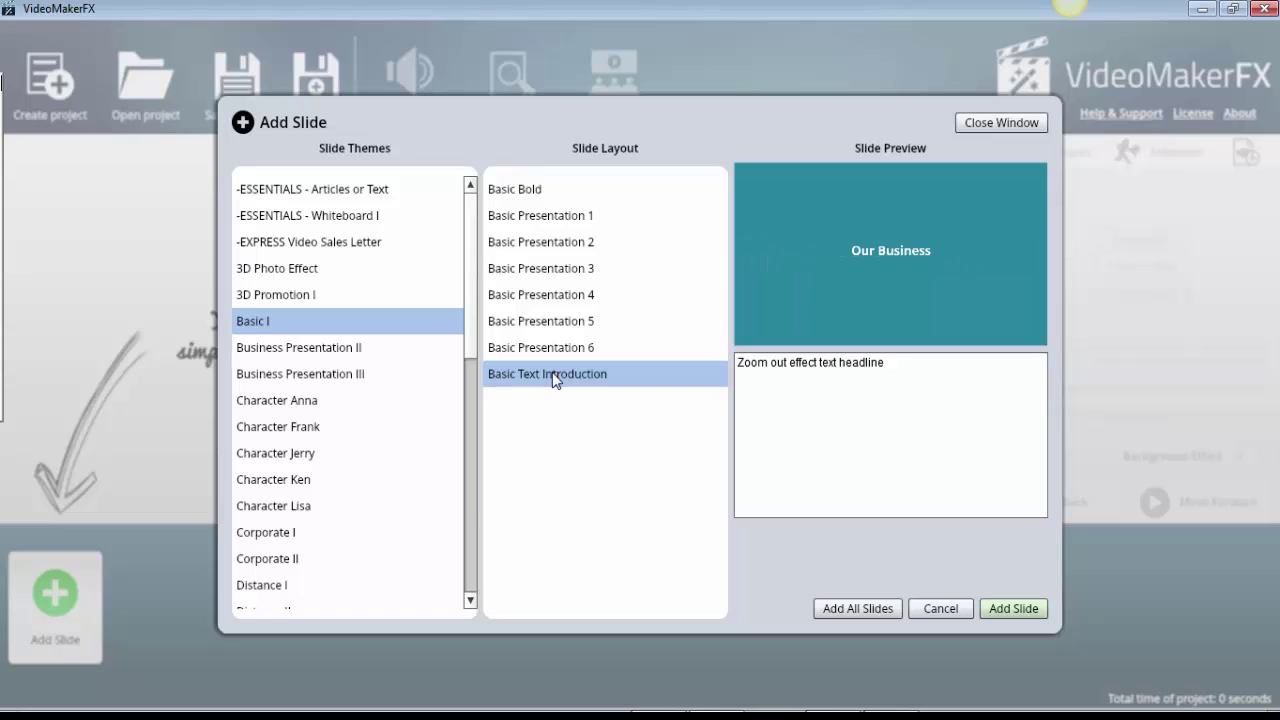
# - Preview all four layouts of the Business Presentation II theme, from Slide 1 through Slide 4
pyautogui.click(346, 352)
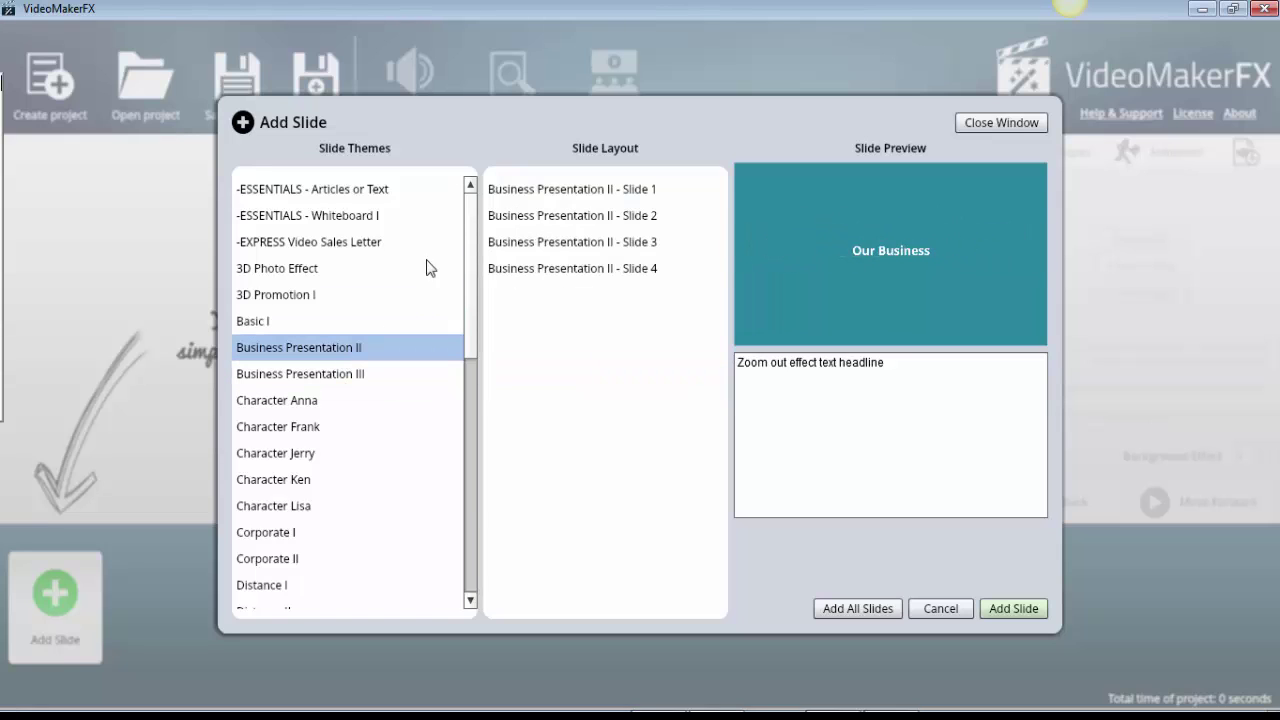
pyautogui.click(535, 191)
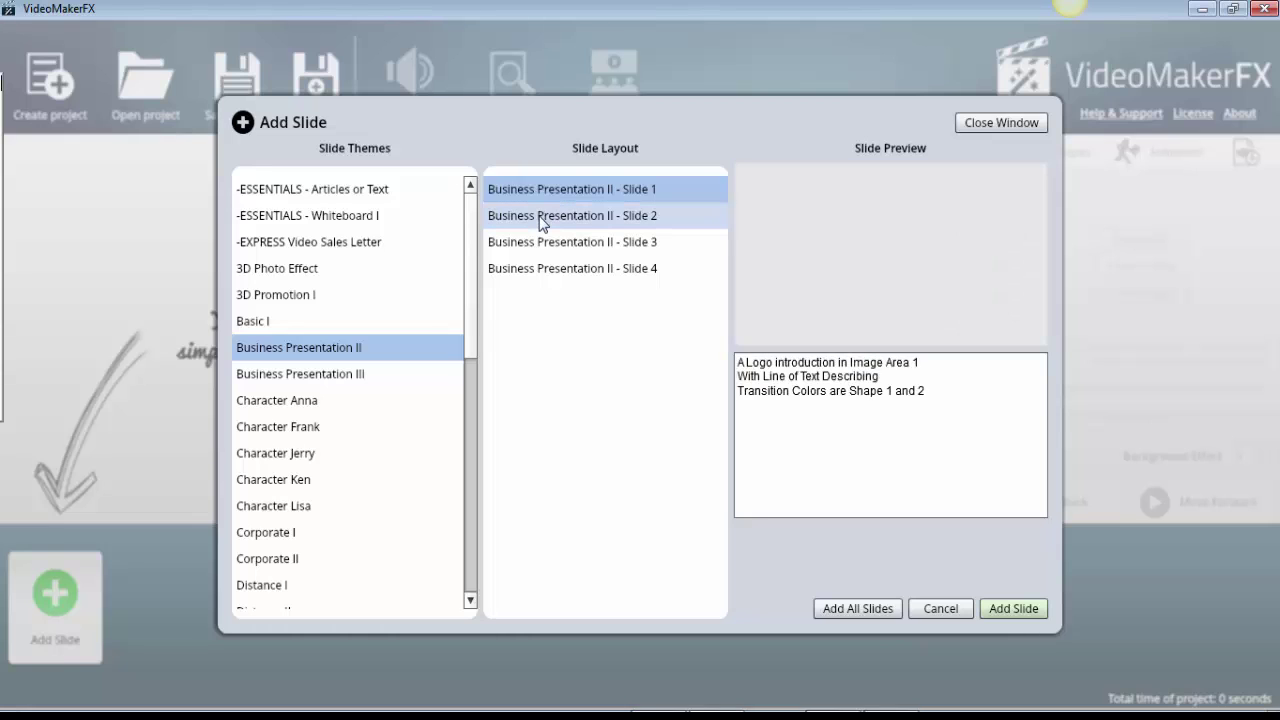
pyautogui.click(541, 223)
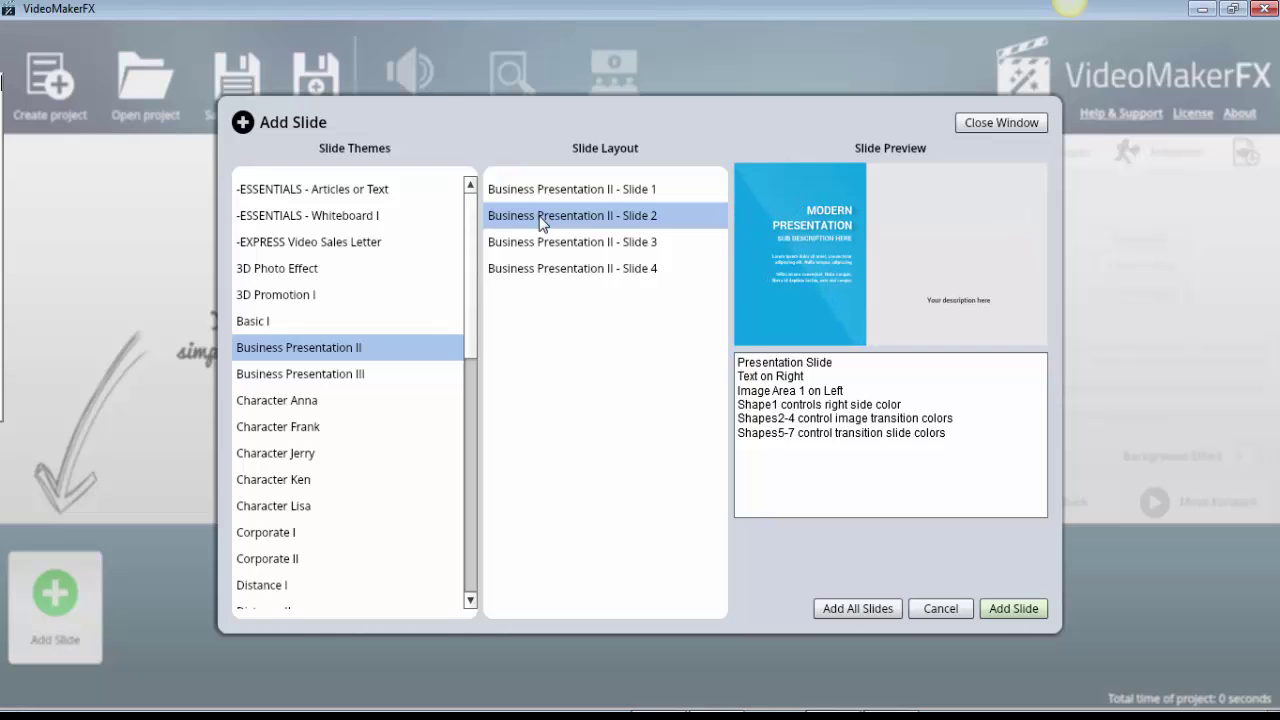
pyautogui.click(548, 249)
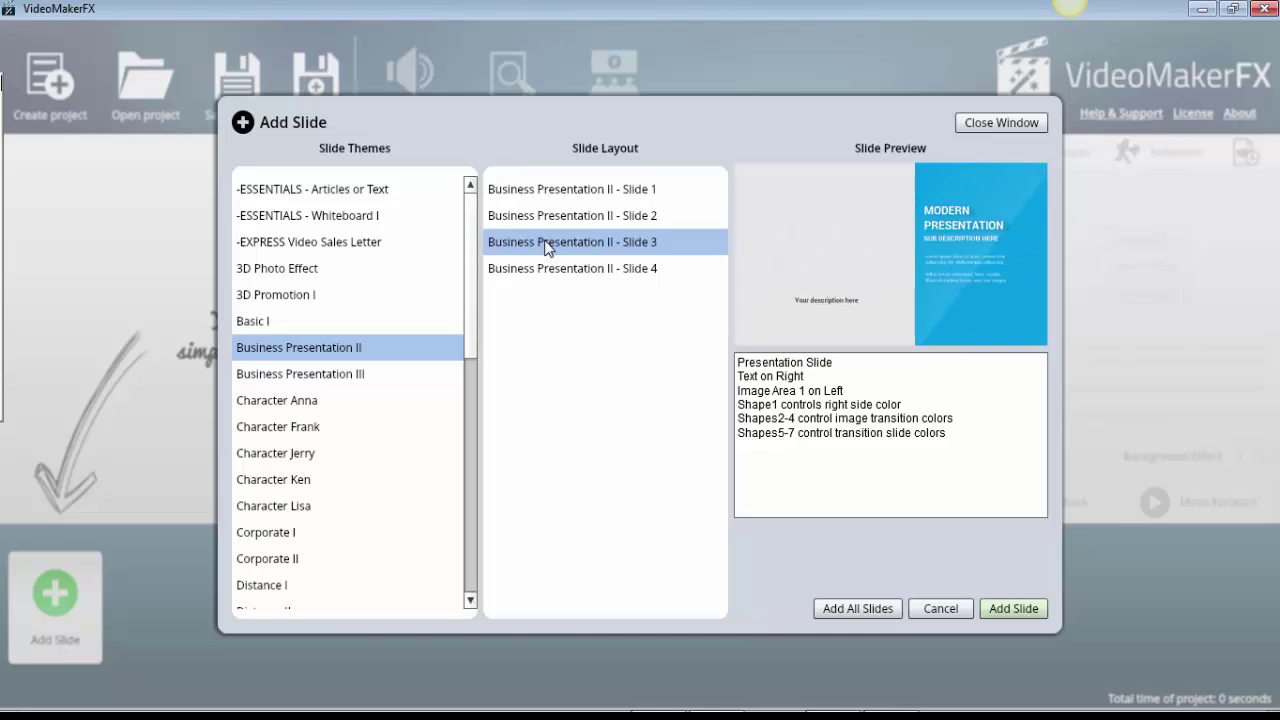
pyautogui.click(551, 270)
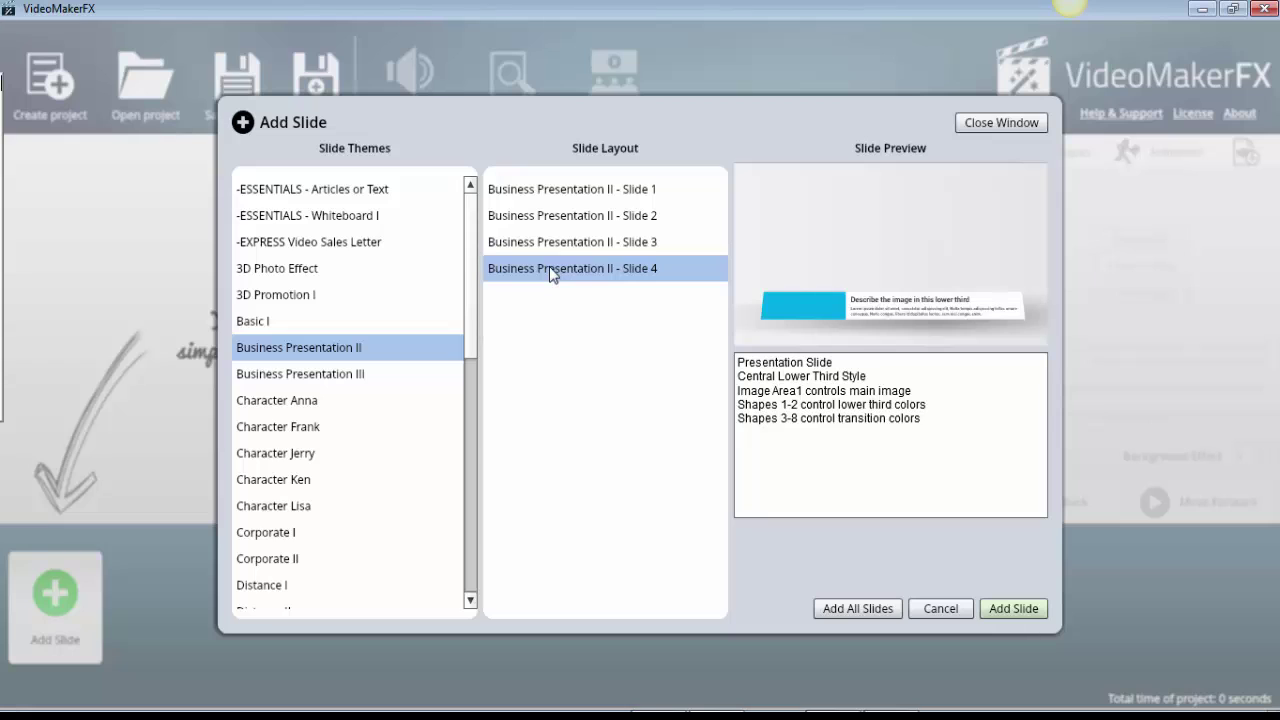
# - Preview the Circle Center, Circle Right, Lower Third Left and Lower Third Right layouts of the Business Presentation III theme
pyautogui.click(283, 375)
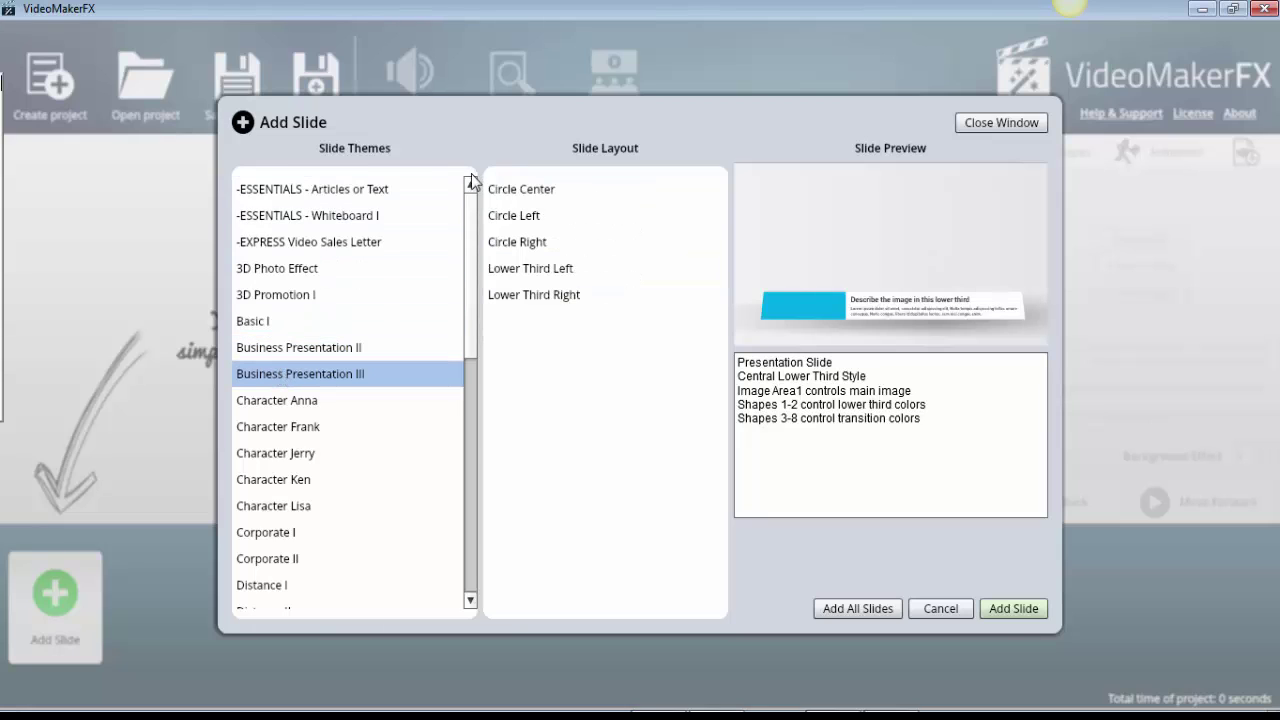
pyautogui.click(511, 198)
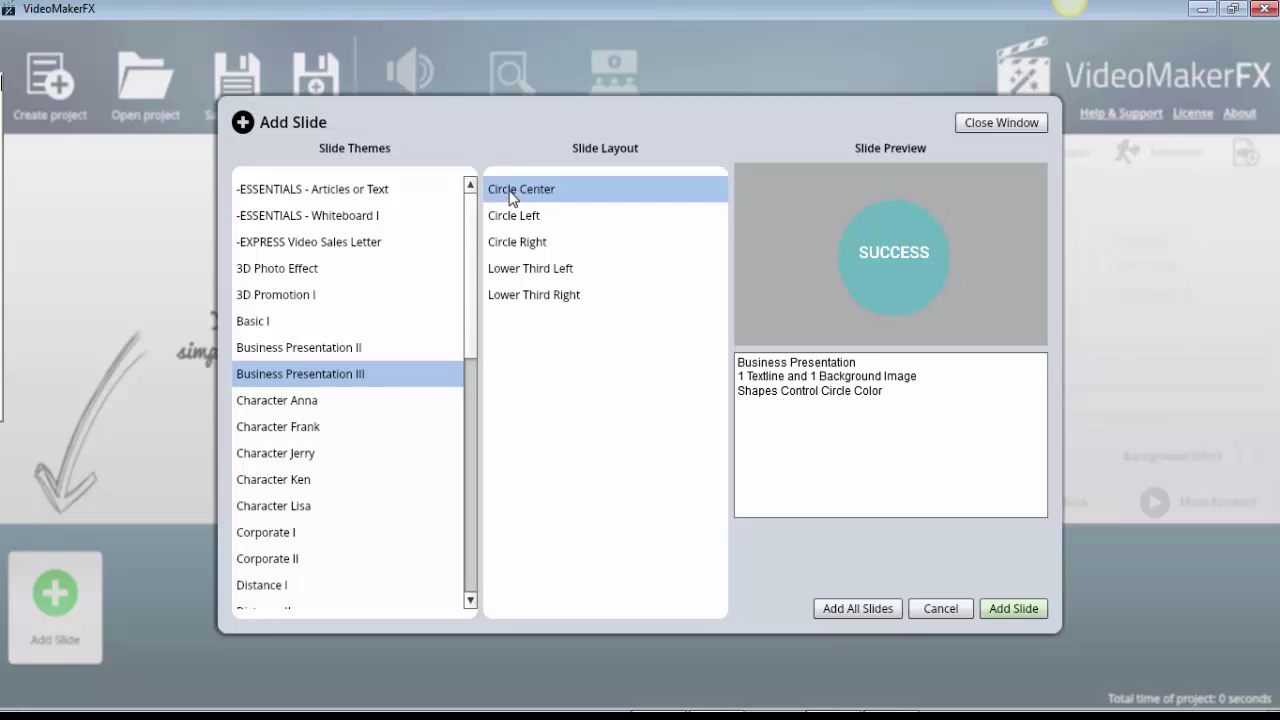
pyautogui.click(519, 248)
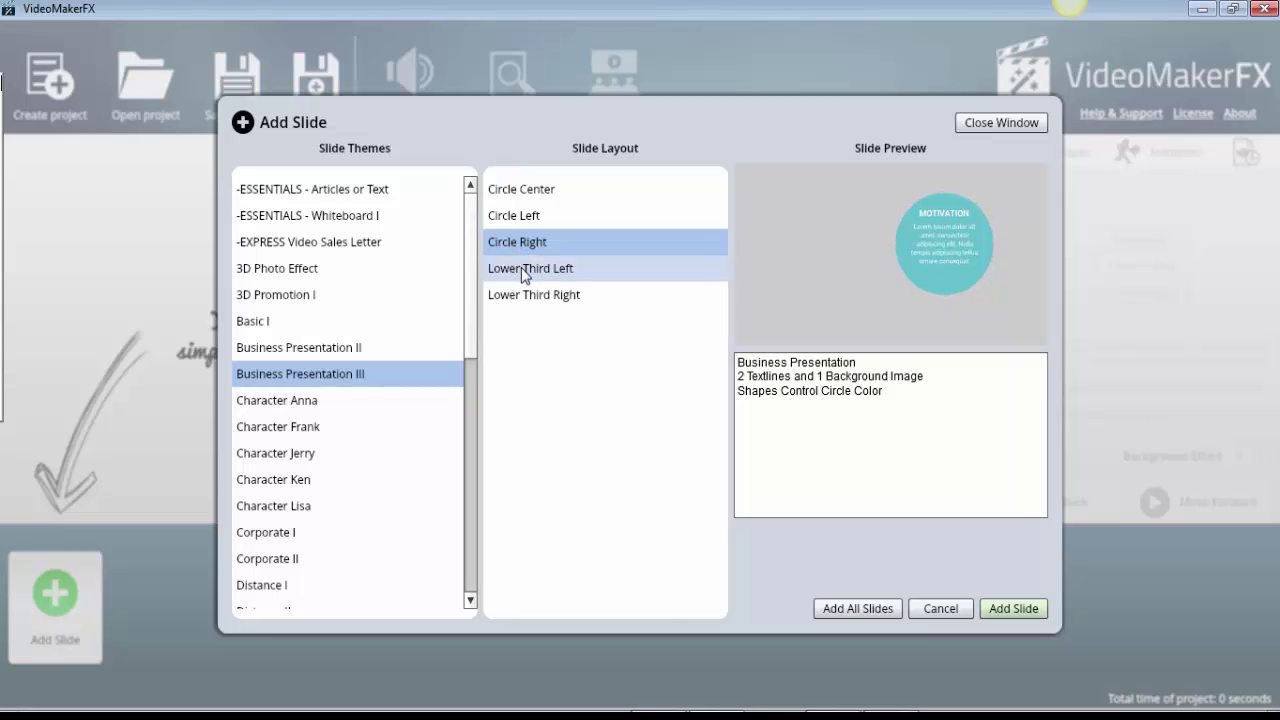
pyautogui.click(525, 276)
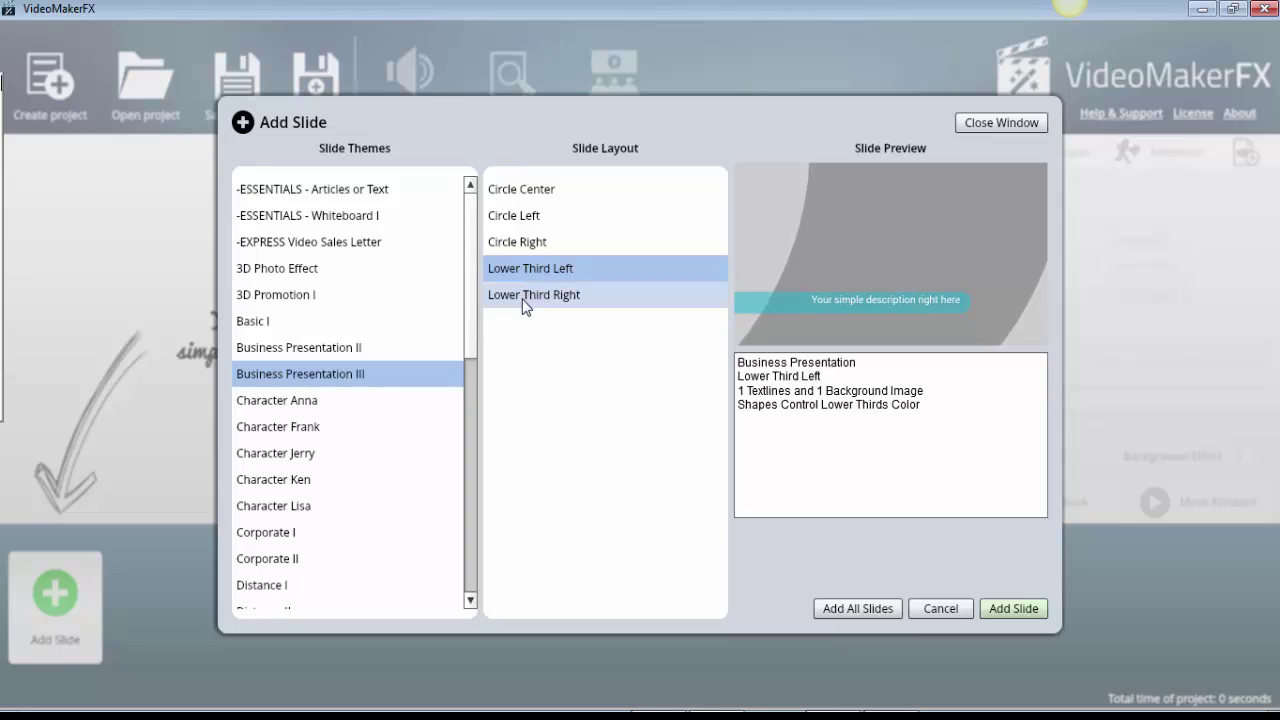
pyautogui.click(523, 302)
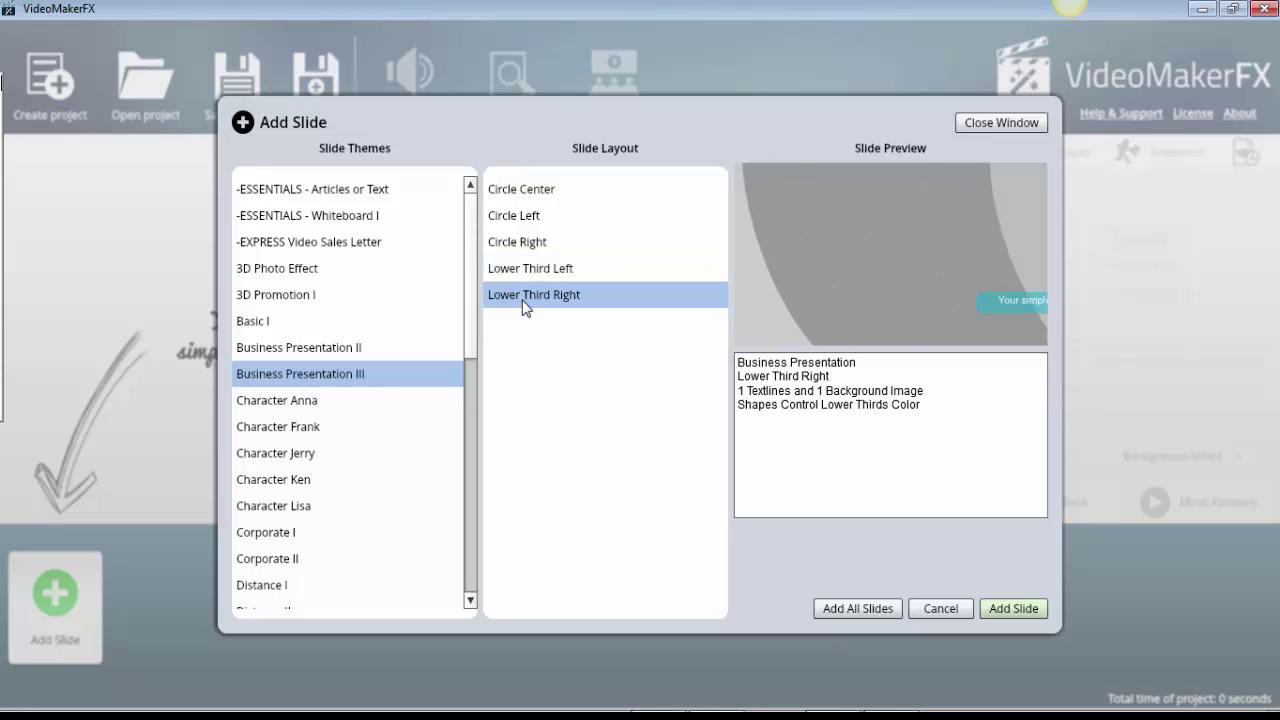
# - Display the slide layouts of the Character Anna theme
pyautogui.click(284, 407)
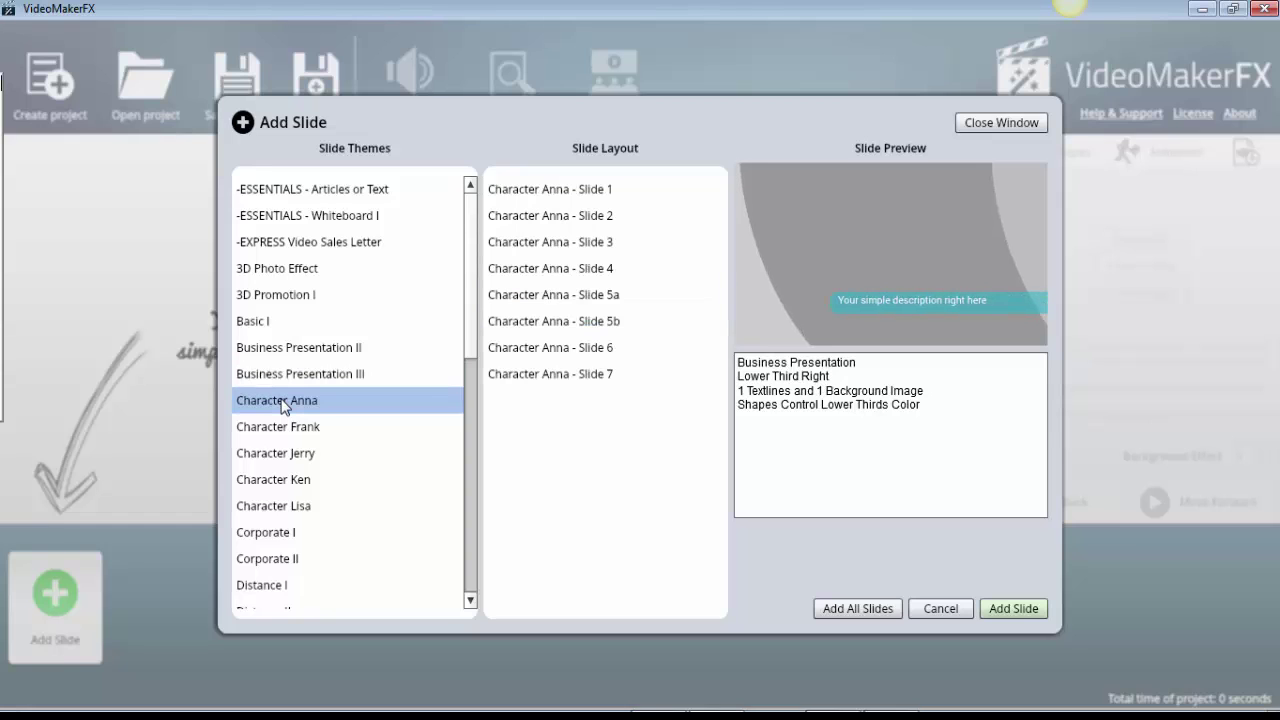